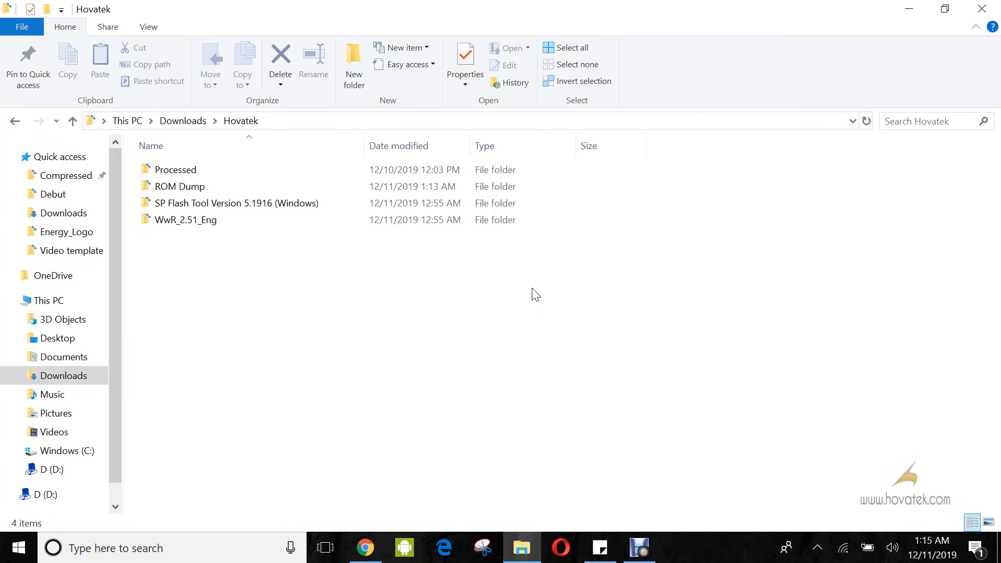
- Launch WwR_MTK_2_51 from the WwR_2.51_Eng folder
double_click(176, 219)
scroll(604, 372, "down", 2)
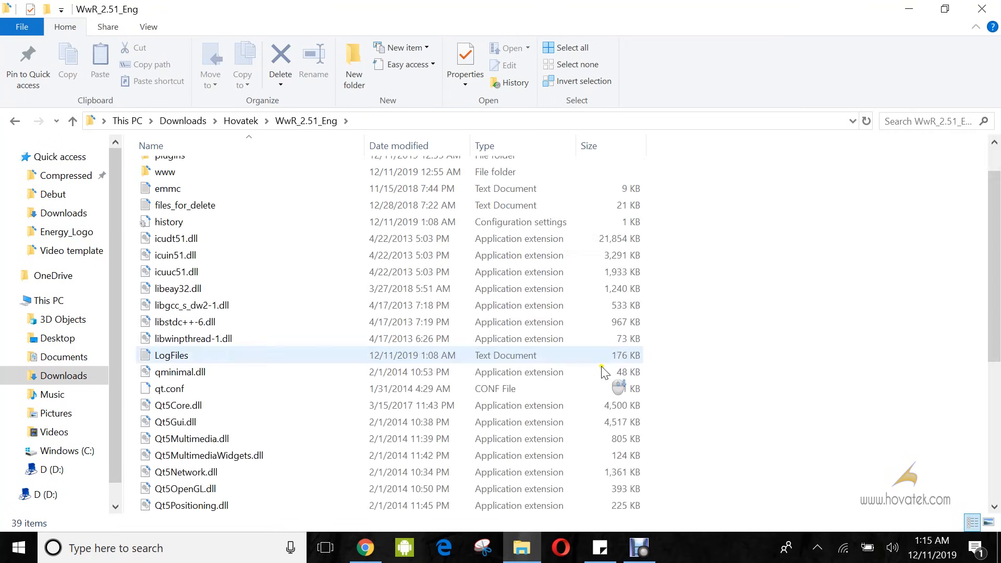
scroll(603, 373, "down", 5)
left_click(186, 505)
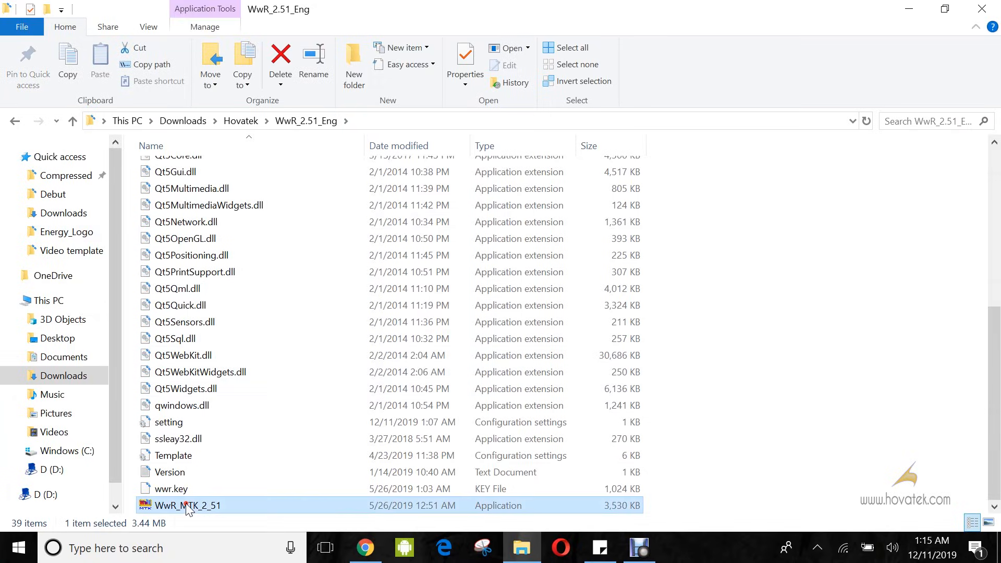
double_click(186, 506)
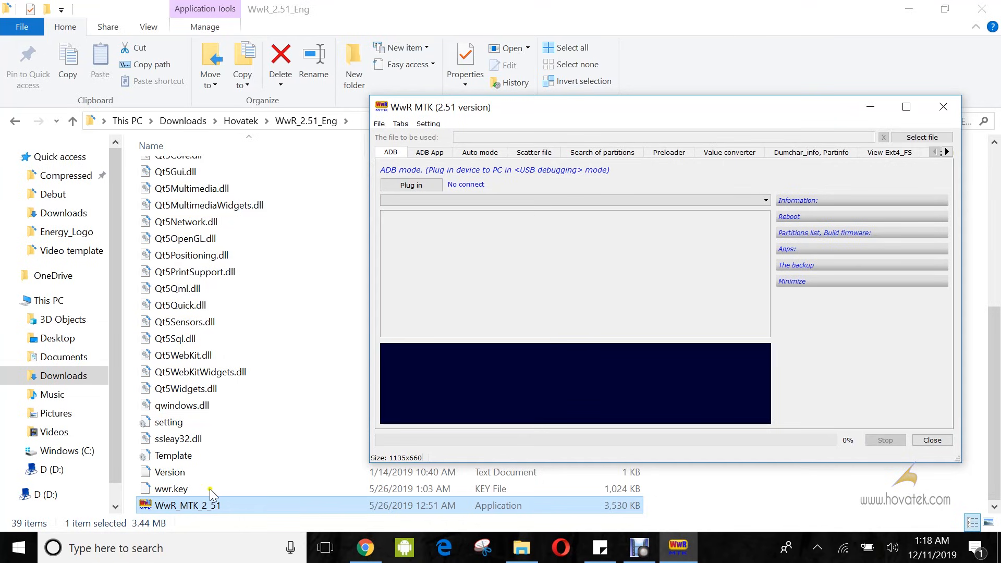
left_click(427, 123)
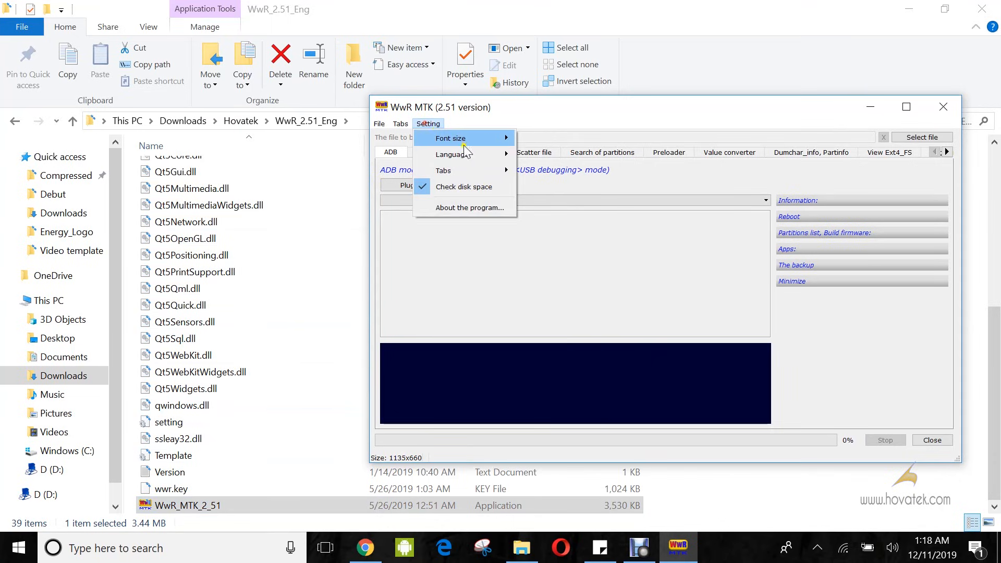
mouse_move(504, 139)
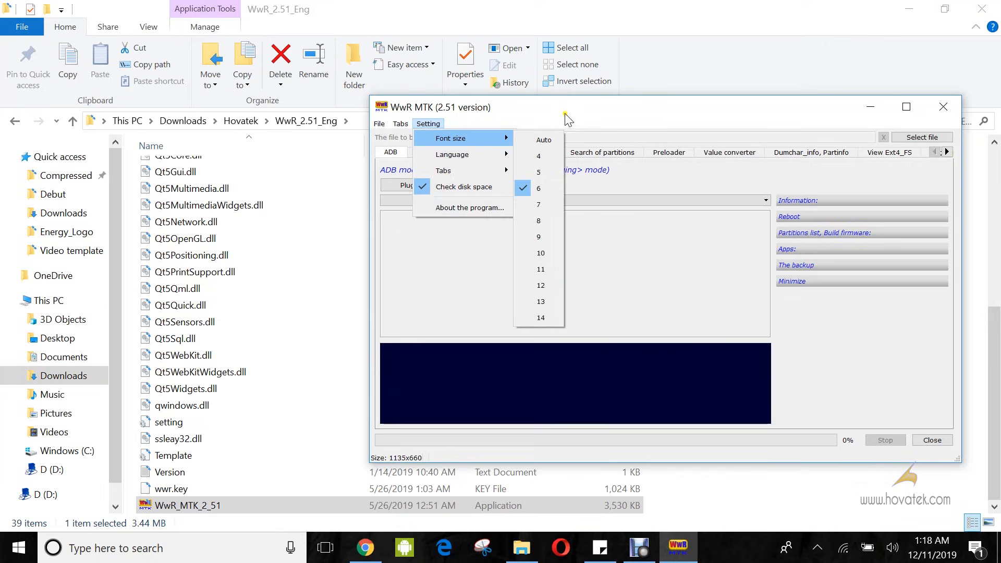
left_click(553, 127)
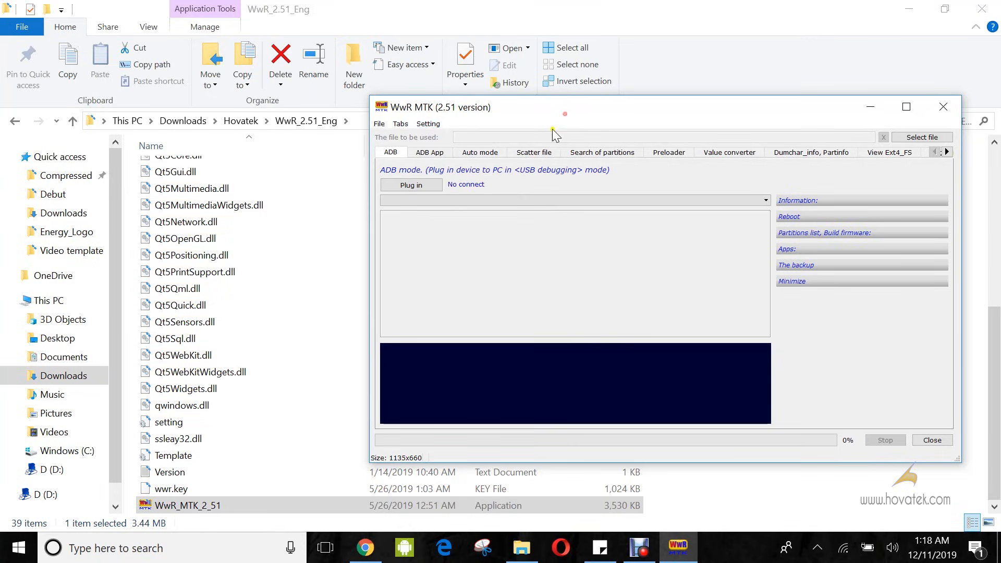
- Set the platform type (CPU) to MT6761 for generating an empty scatter file in Auto mode
left_click(492, 155)
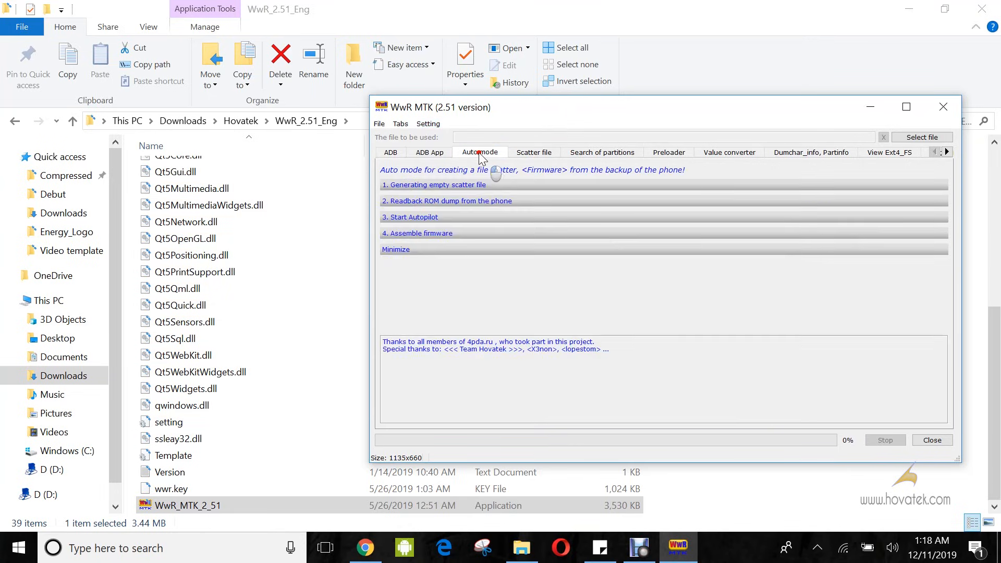
left_click(420, 188)
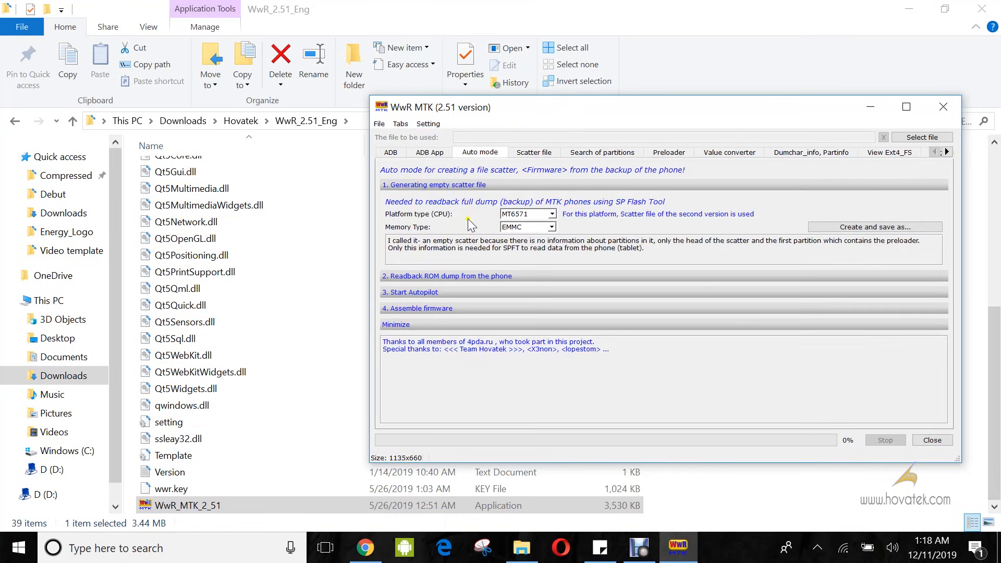
left_click(552, 214)
left_click_drag(551, 240, 552, 261)
left_click(519, 260)
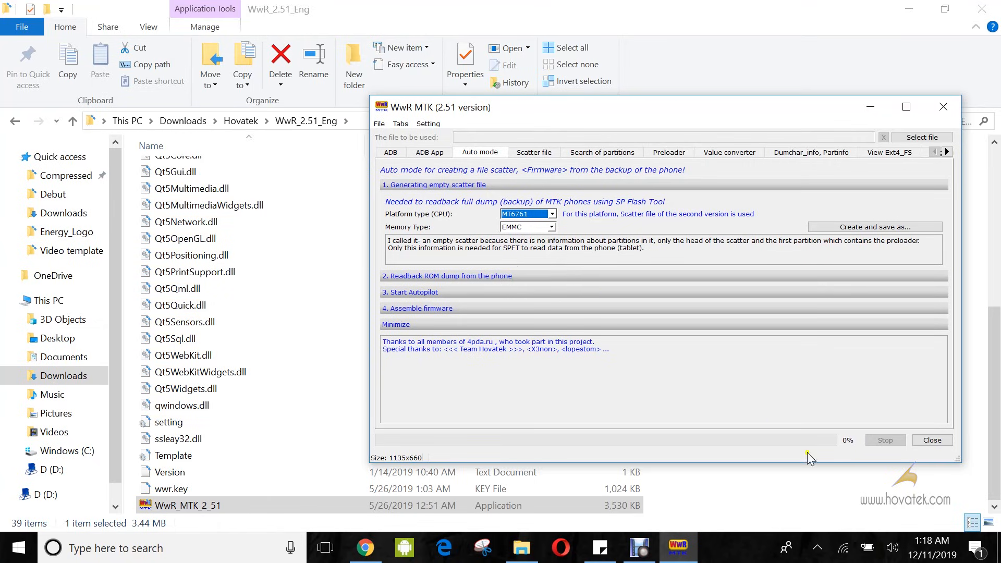
- Locate the Template configuration file in the WwR_2.51_Eng folder and return to WwR MTK
left_click(759, 496)
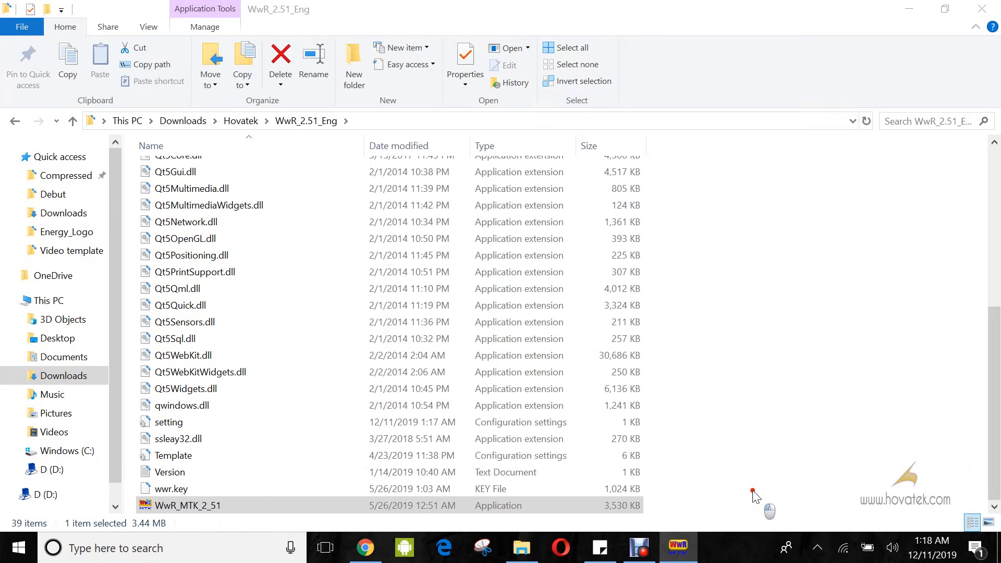
left_click(170, 456)
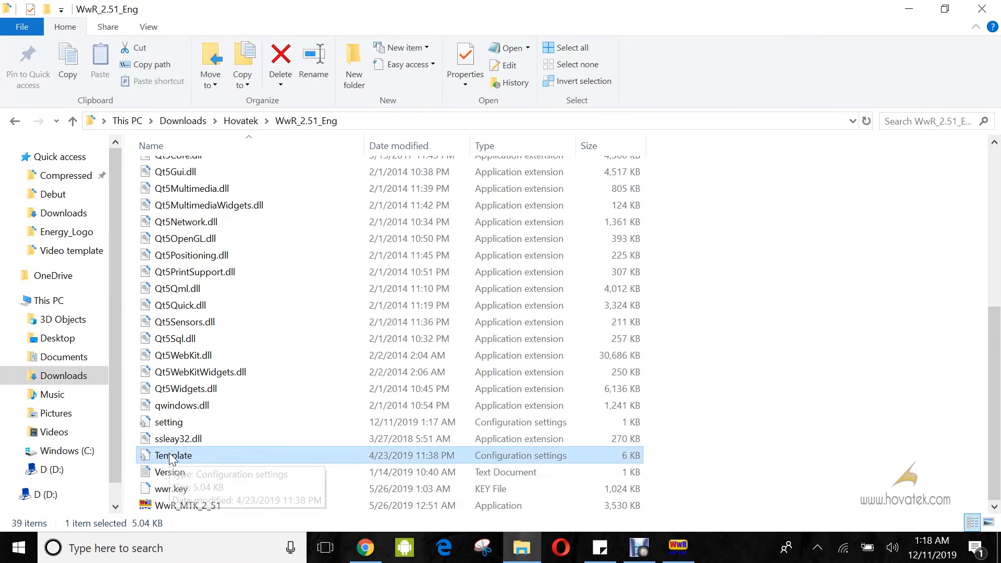
left_click(678, 548)
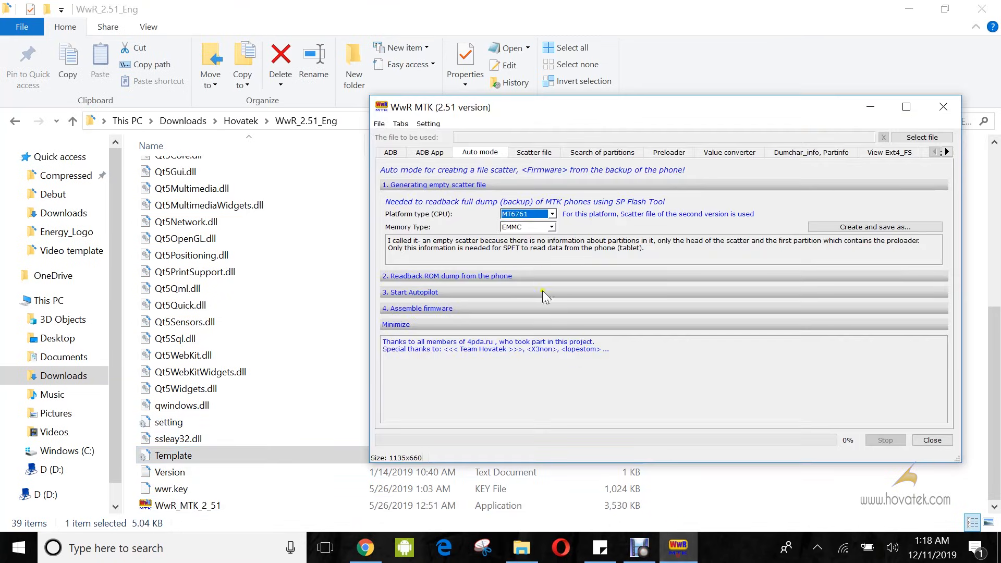
- Set the memory type to EMMC, then create the empty scatter file and save it as MT6761_Android_scatter in the ROM Dump folder
left_click(553, 228)
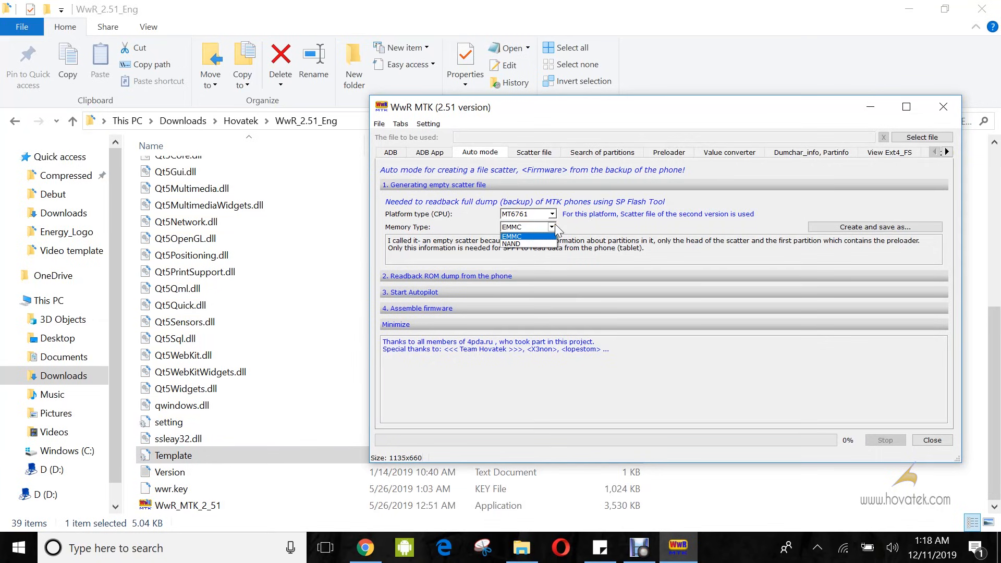
left_click(522, 237)
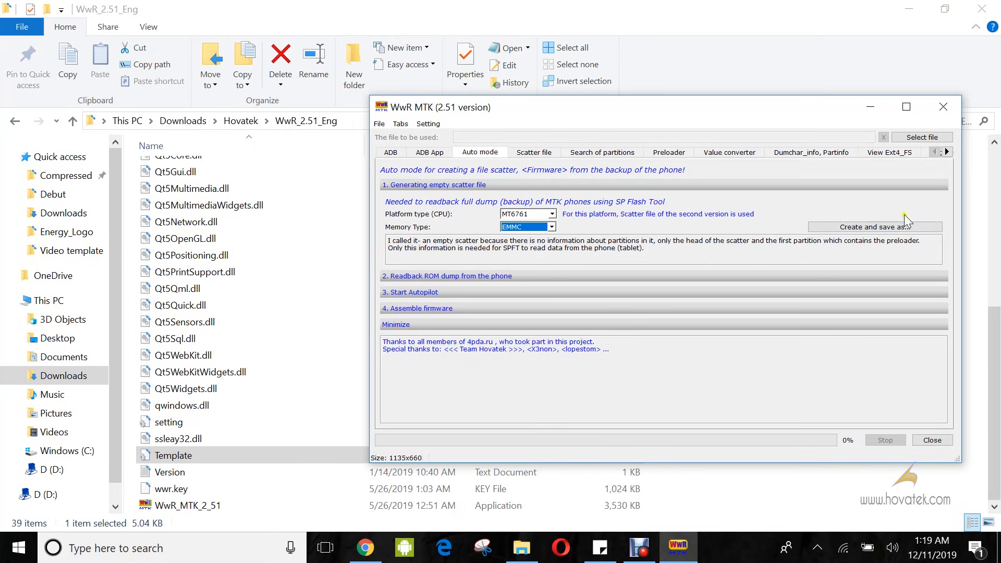
left_click(864, 230)
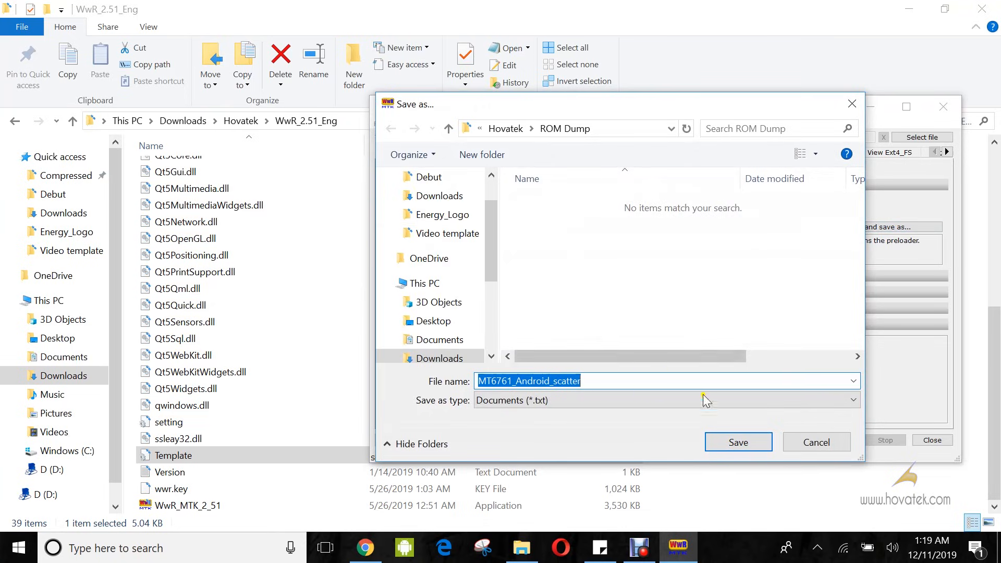
left_click(725, 447)
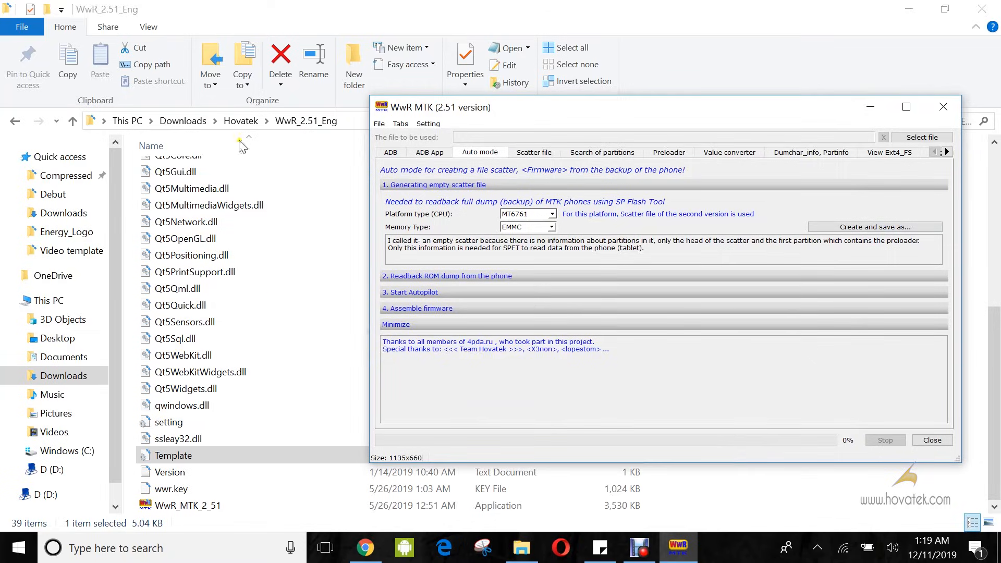
- Check the ROM Dump folder in File Explorer for the saved MT6761_Android_scatter file
left_click(242, 122)
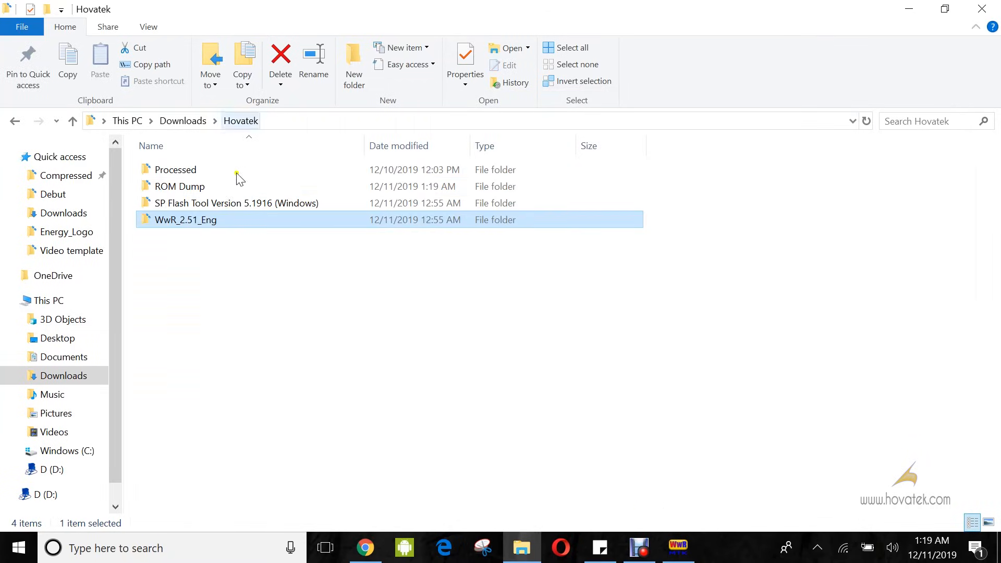
double_click(168, 188)
left_click(191, 170)
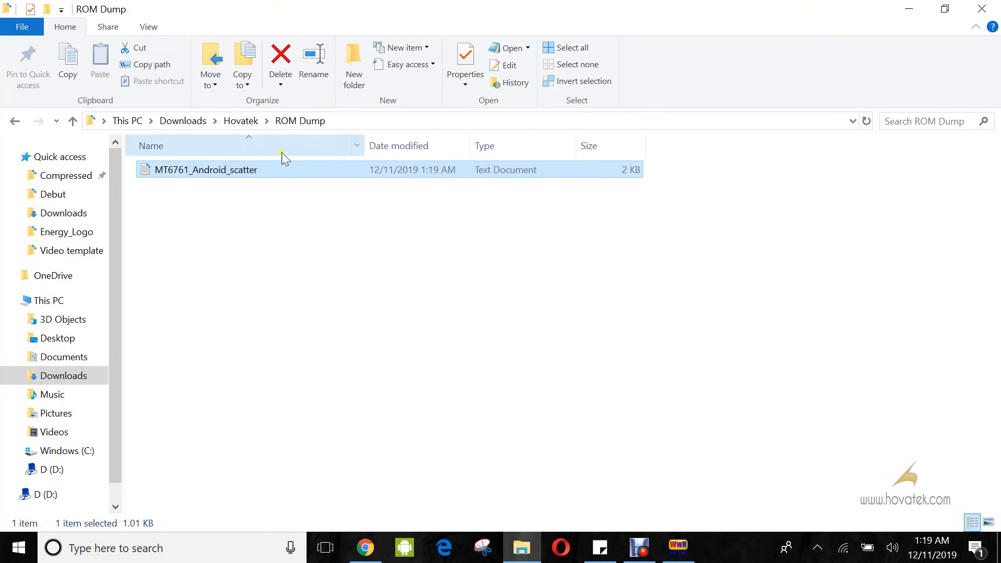
- Launch flash_tool from the SP Flash Tool Version 5.1916 (Windows) folder inside Hovatek
left_click(241, 121)
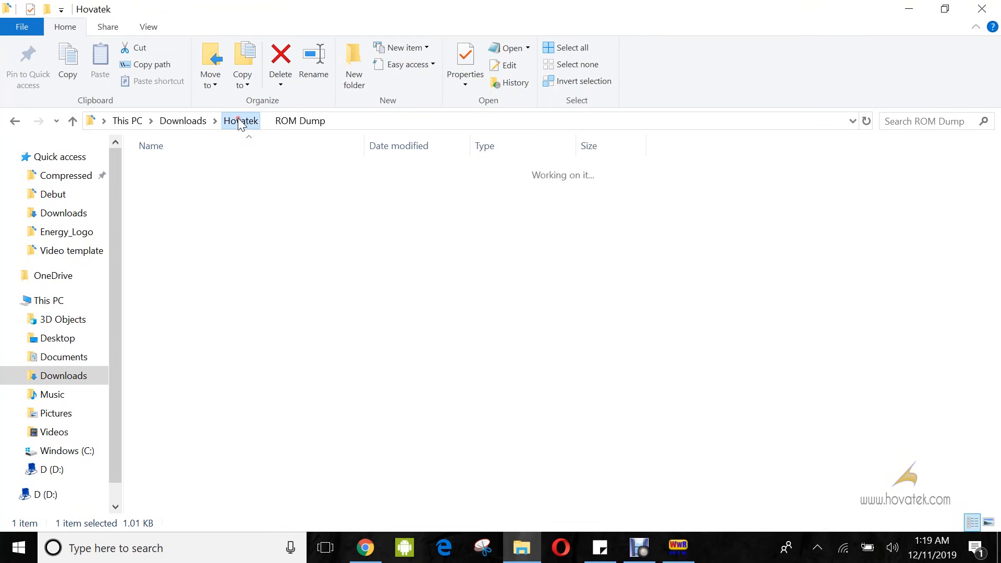
left_click(193, 207)
double_click(193, 206)
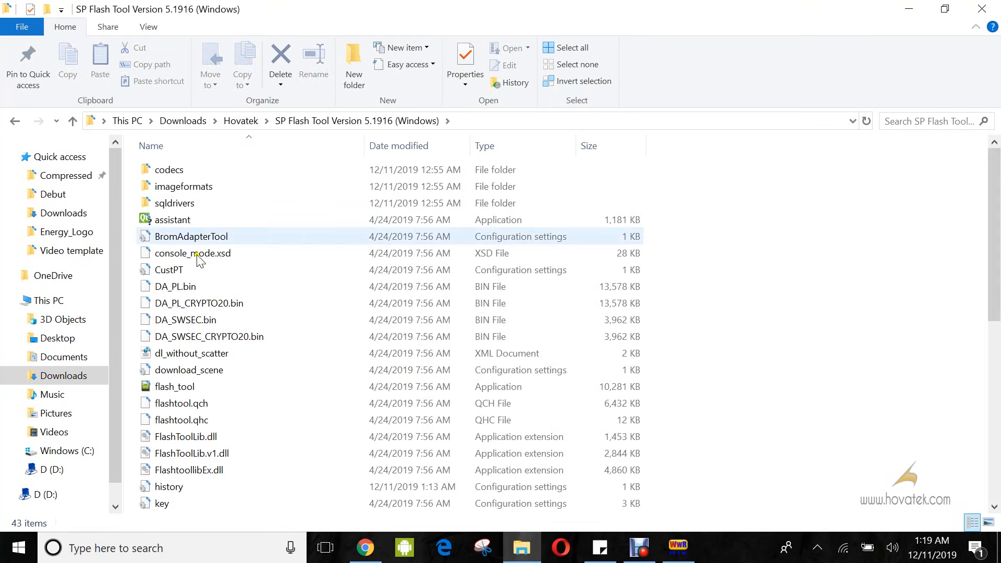
left_click(176, 388)
double_click(176, 388)
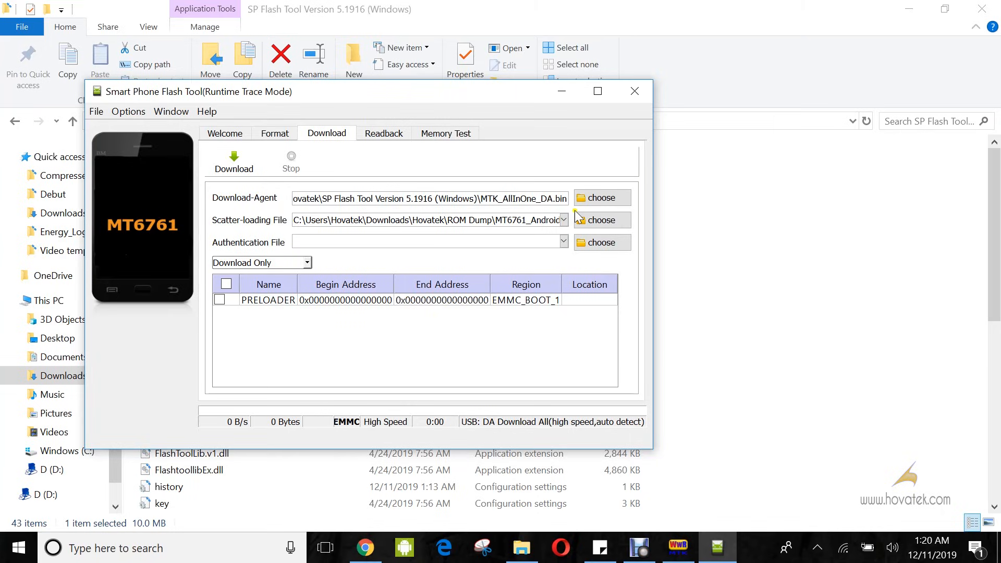
- Load MT6761_Android_scatter from the ROM Dump folder as the scatter-loading file
left_click(598, 222)
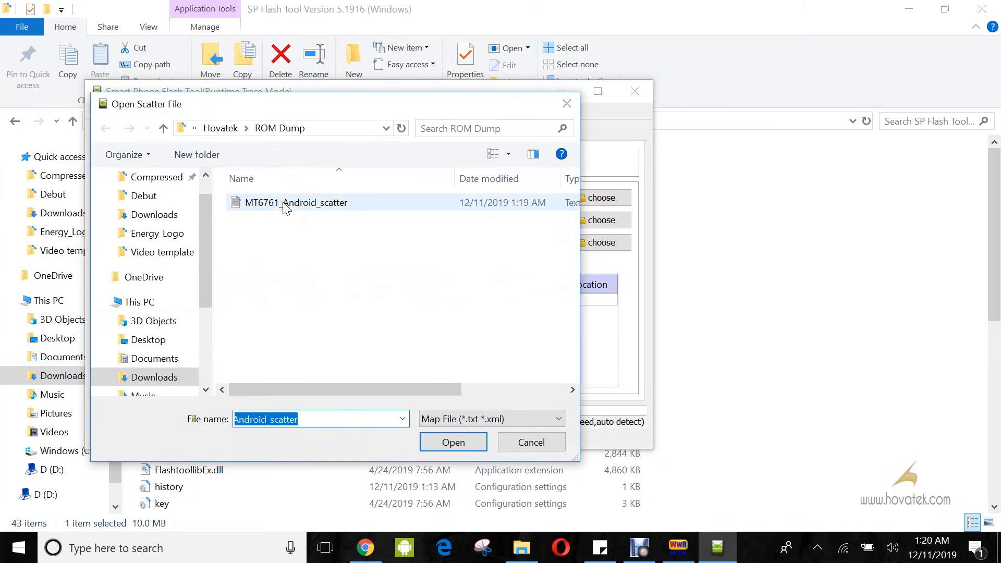
left_click(284, 205)
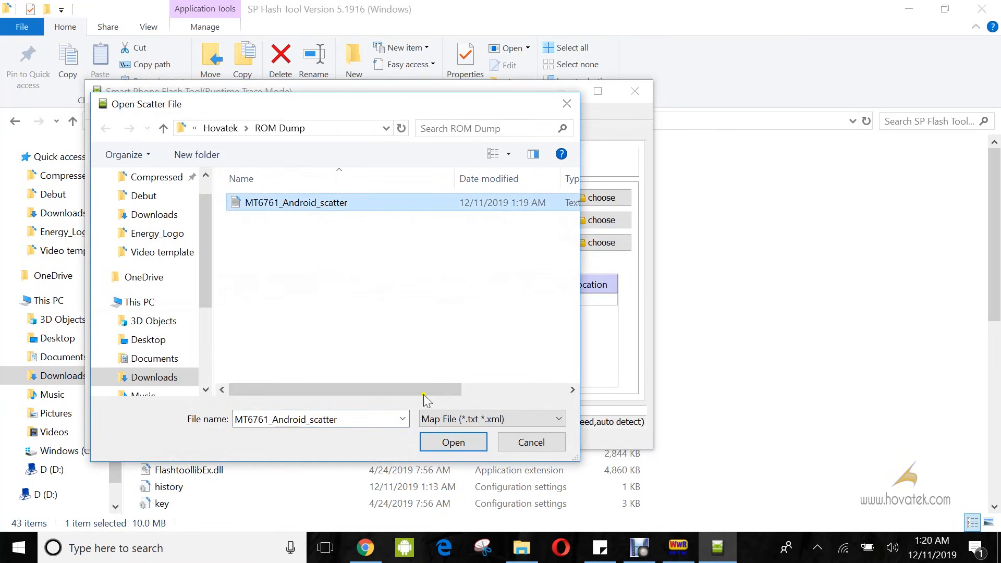
left_click(453, 443)
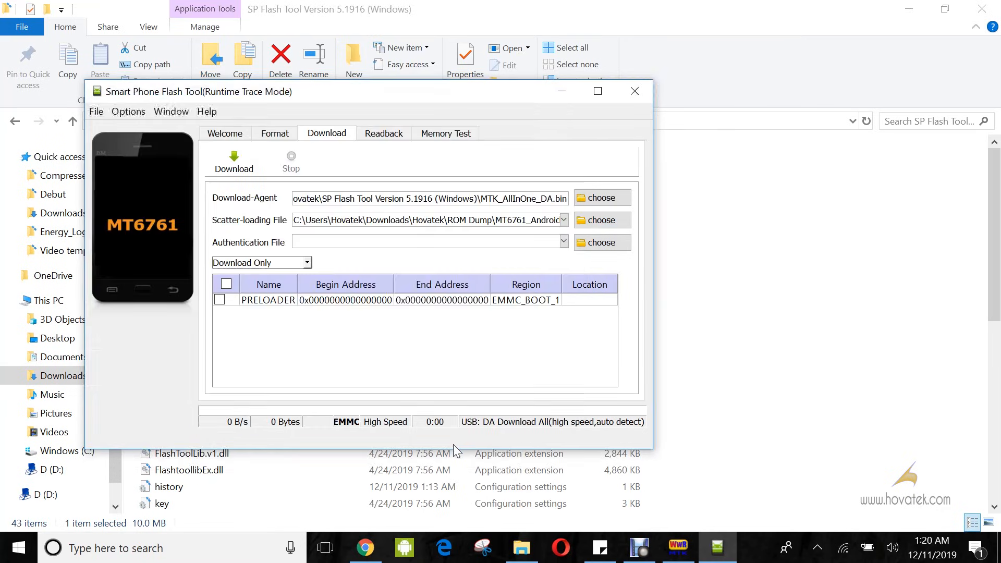
- Remove the existing readback entry and add a new one
left_click(380, 134)
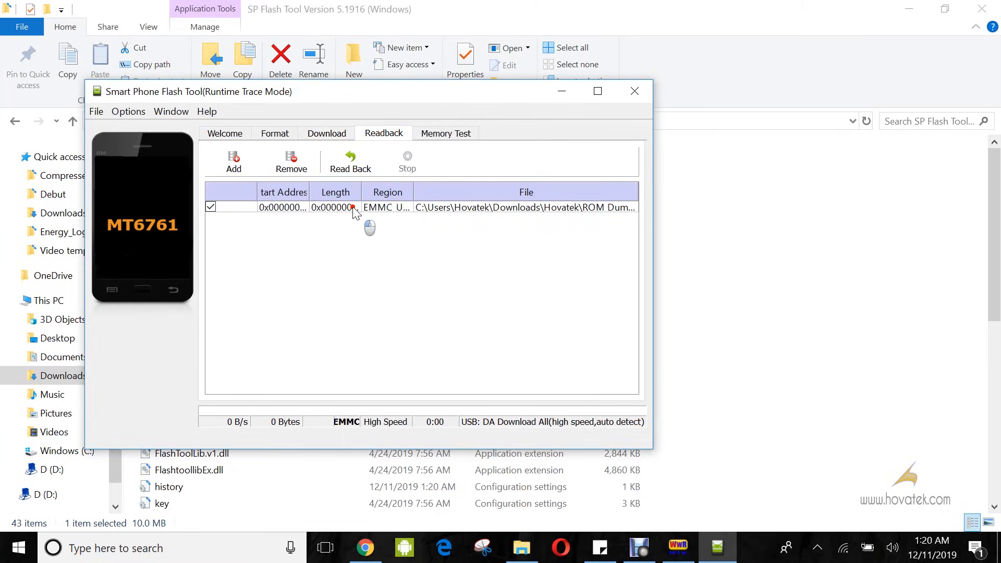
left_click(354, 207)
left_click(291, 165)
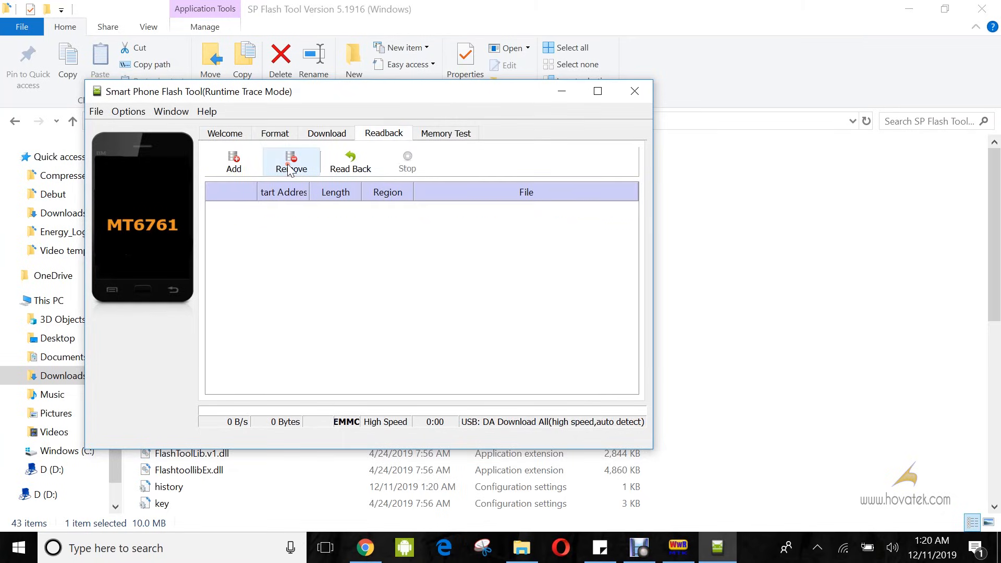
left_click(245, 170)
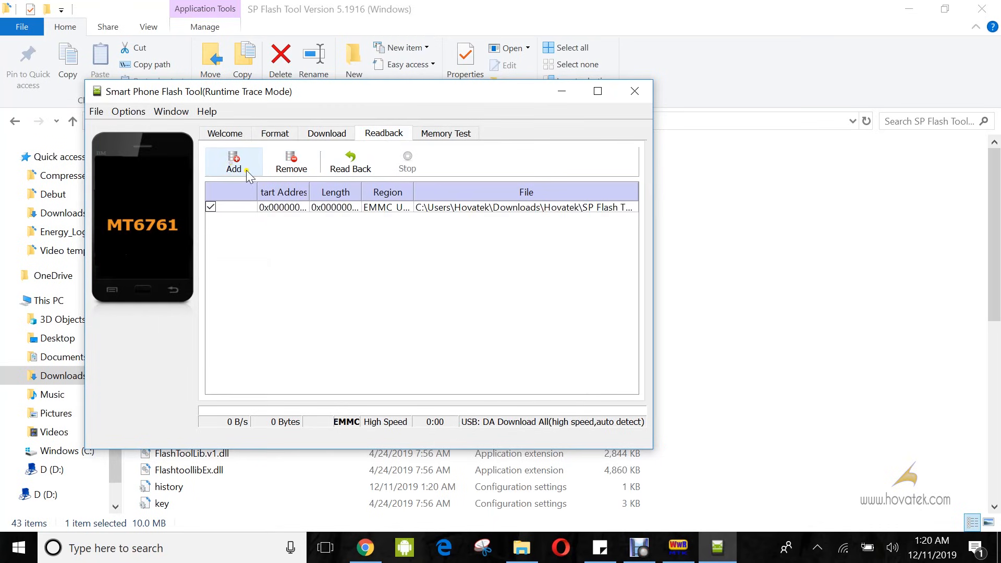
- Set the new readback entry's output file to EMMC_BOOT in the Hovatek ROM Dump folder
double_click(295, 207)
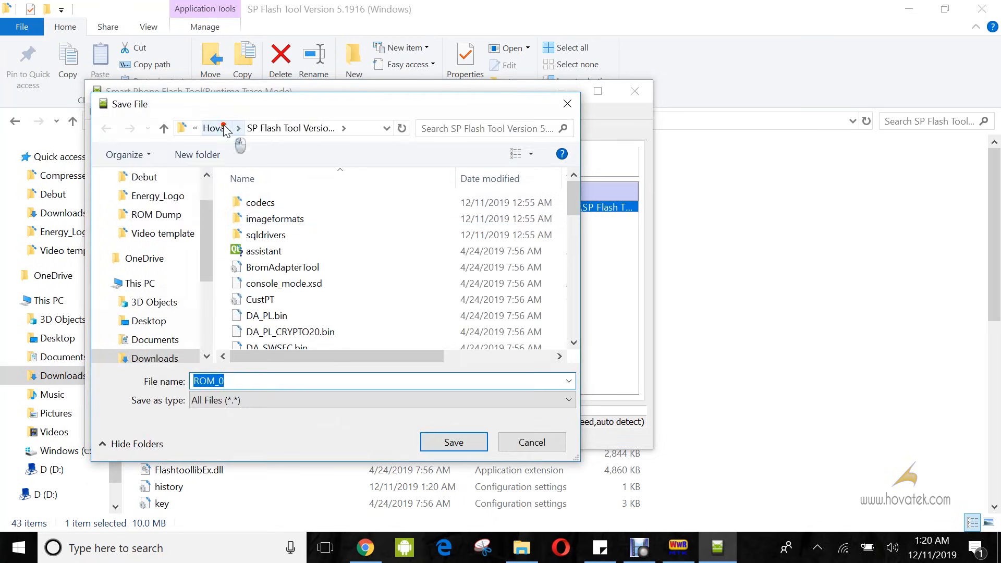
left_click(221, 128)
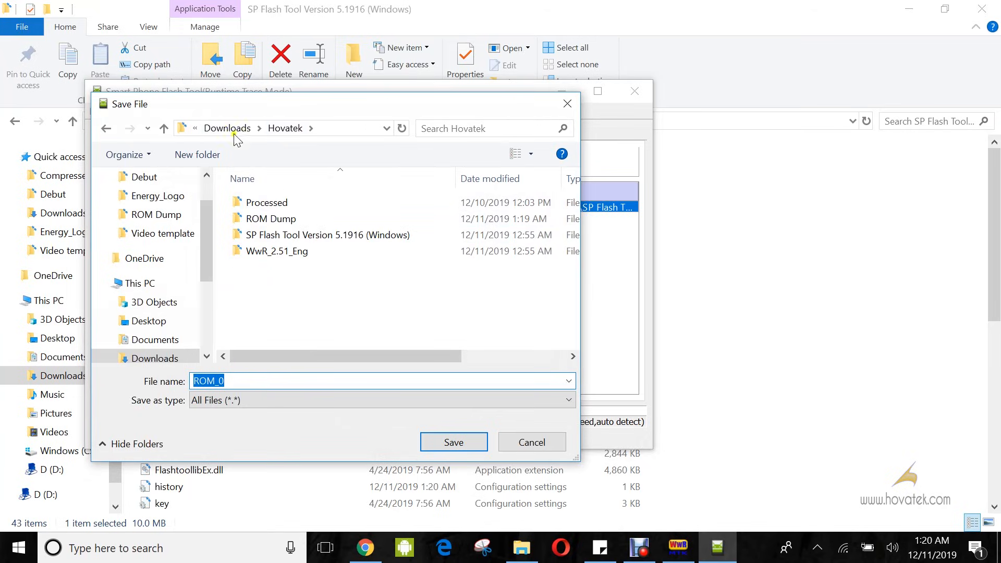
left_click(284, 220)
left_click(269, 380)
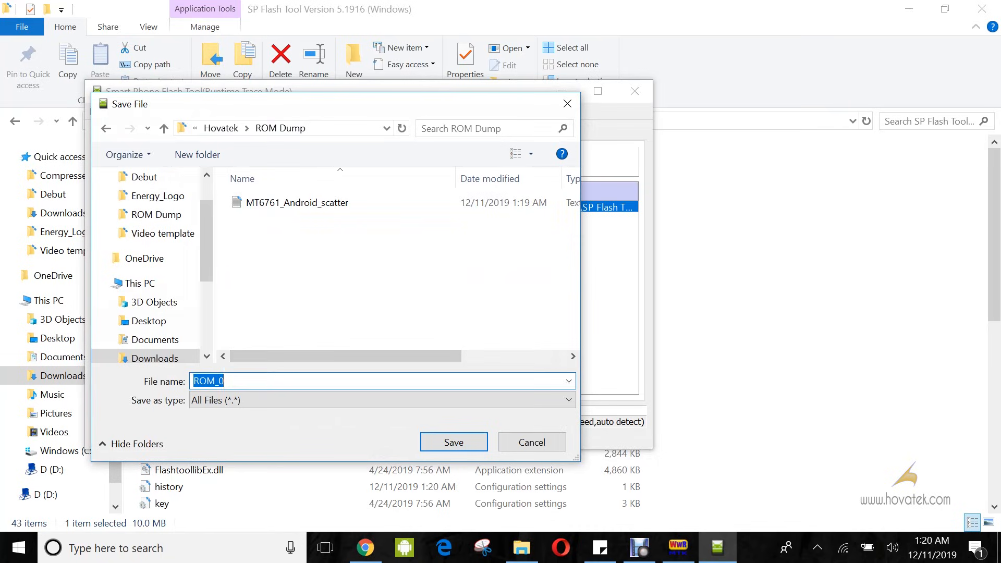
type("EMMC_BOOT")
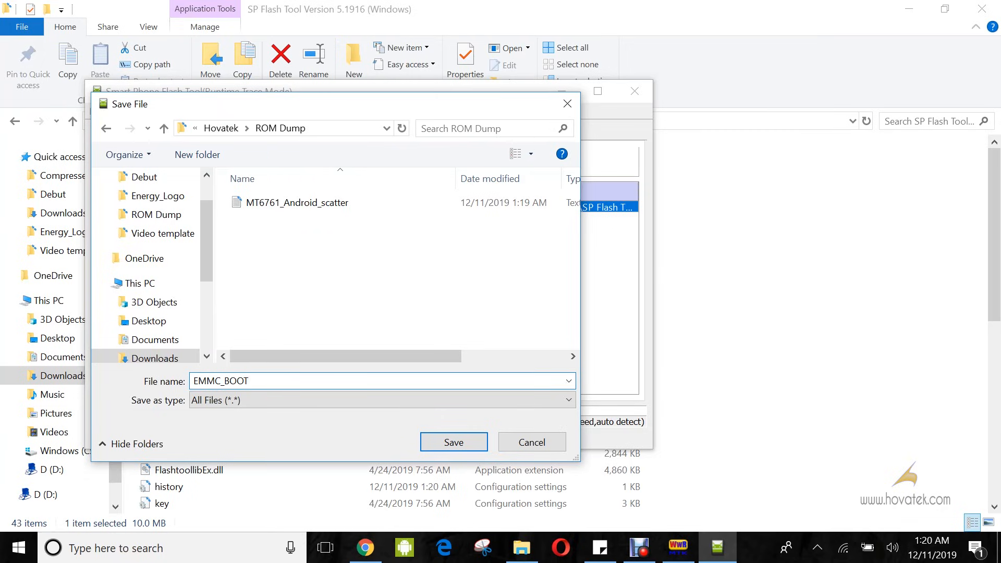
key("Return")
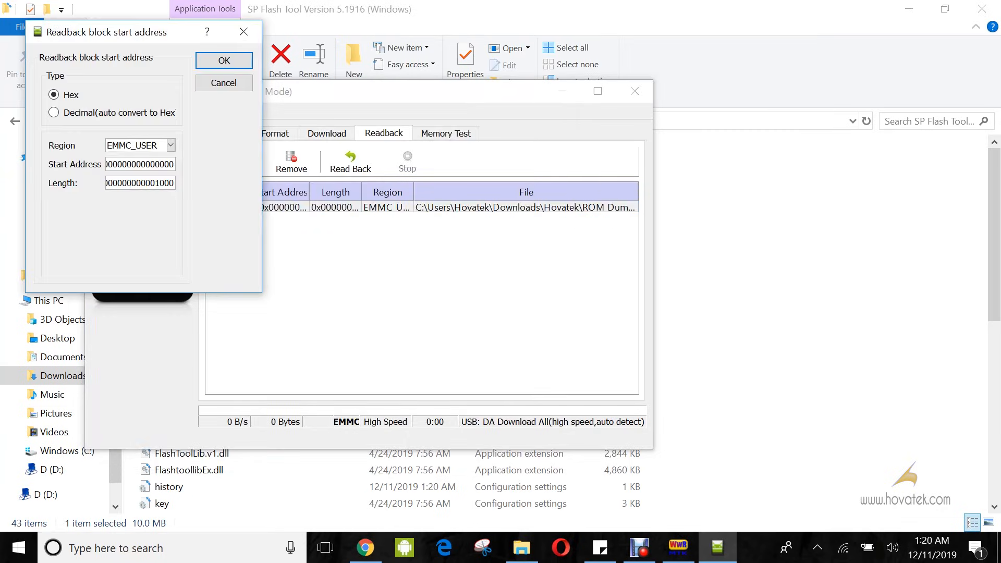
- Open MT6761_Android_scatter from the Hovatek ROM Dump folder in Notepad++
left_click(732, 293)
left_click(241, 121)
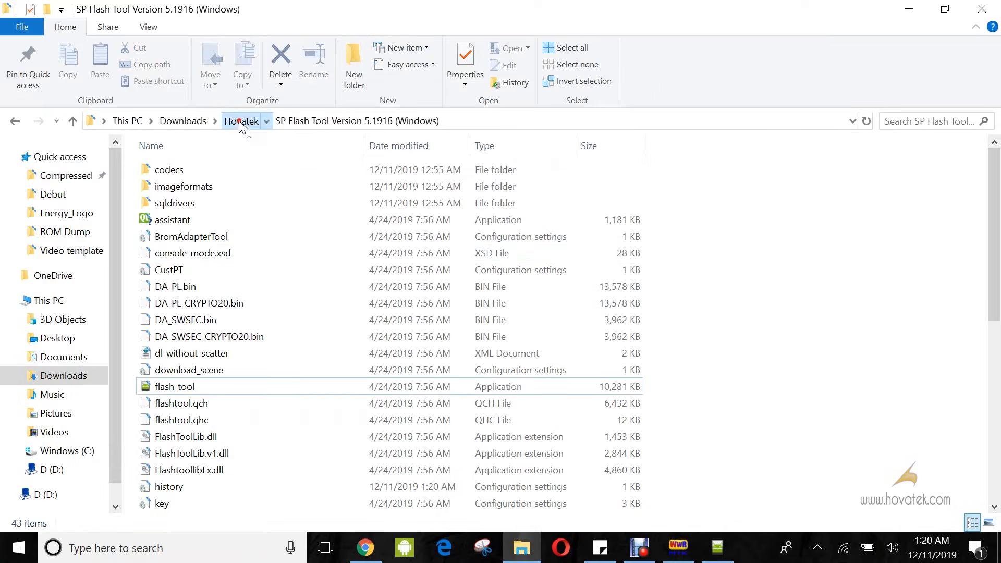
double_click(197, 188)
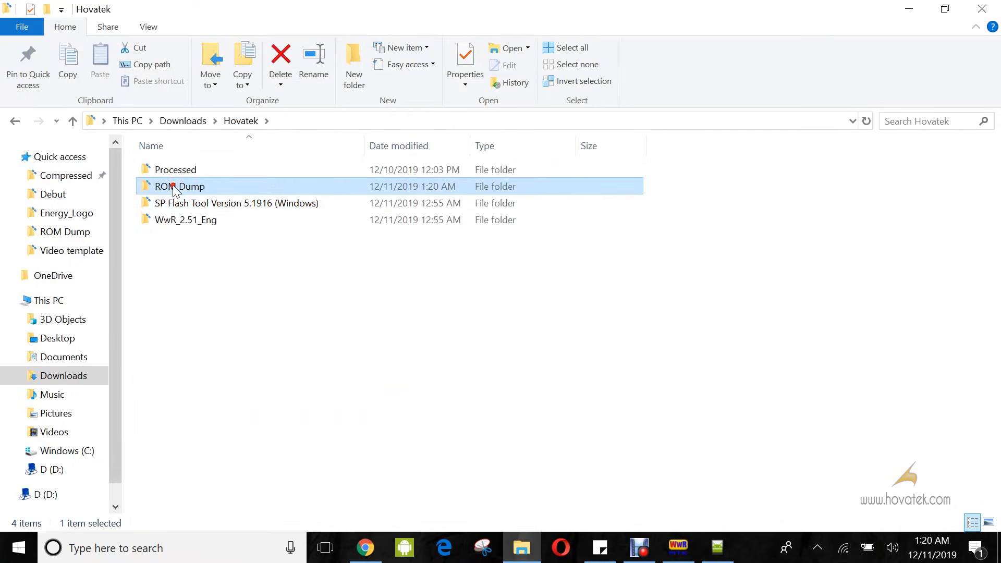
left_click(184, 169)
right_click(184, 169)
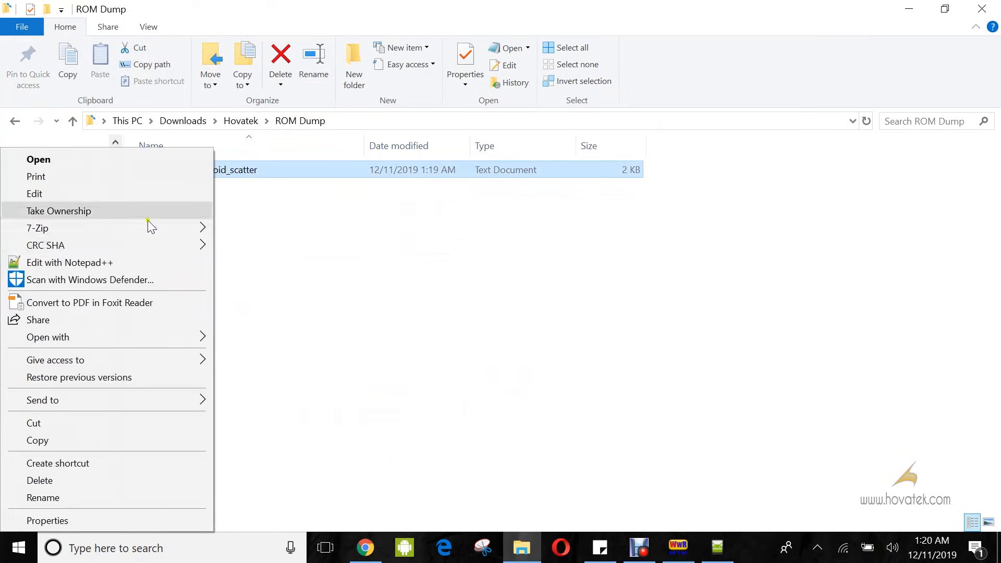
left_click(91, 261)
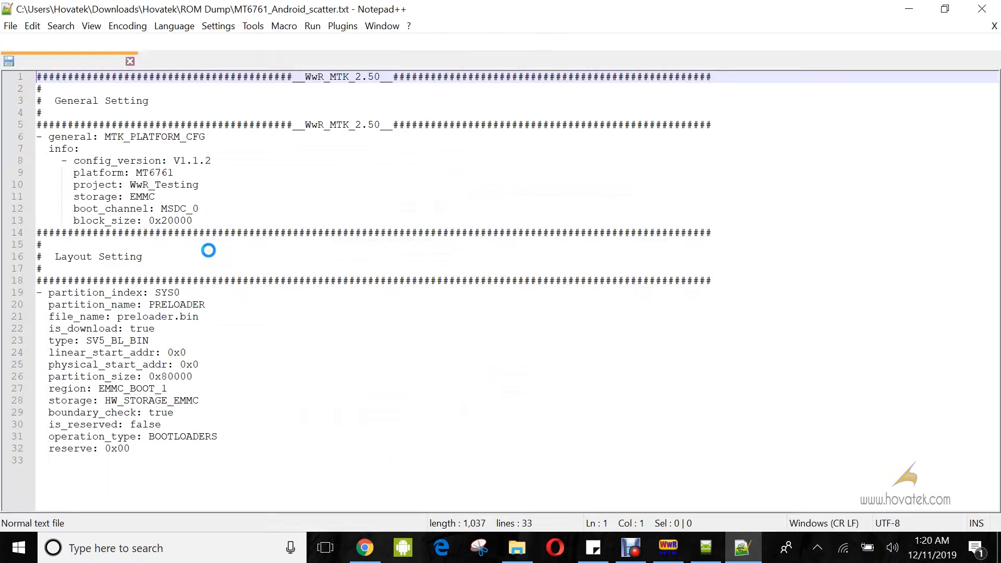
- Check the preloader's region in the scatter file and set the SP Flash Tool readback block's region to EMMC_BOOT_1
left_click(707, 550)
left_click(706, 550)
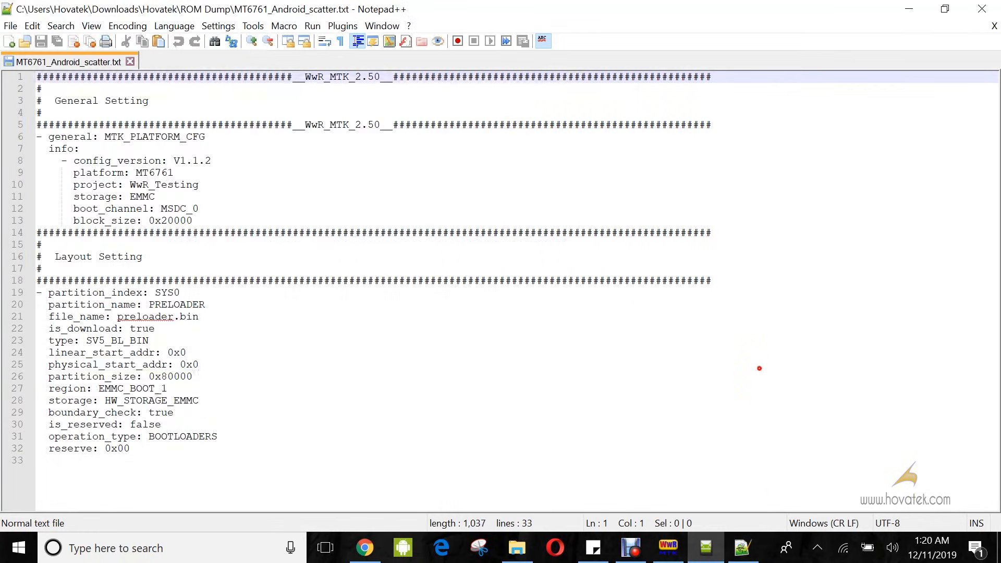
left_click(759, 368)
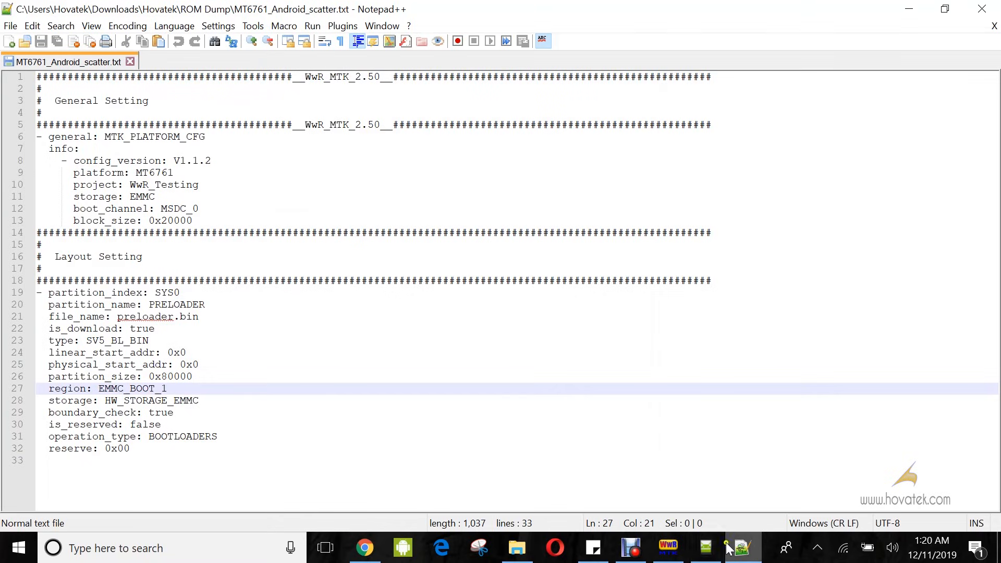
mouse_move(706, 548)
left_click(142, 317)
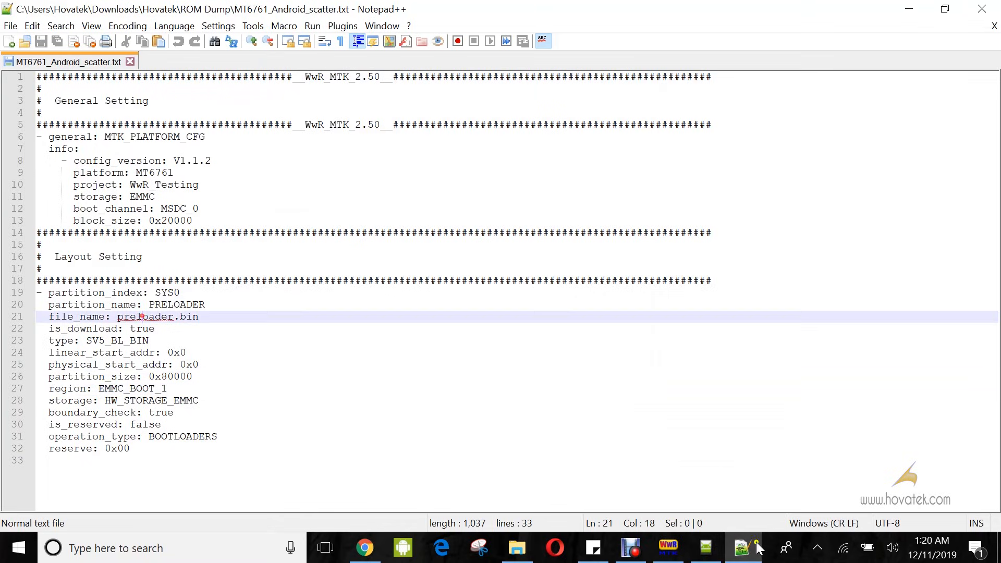
left_click(706, 548)
left_click(170, 146)
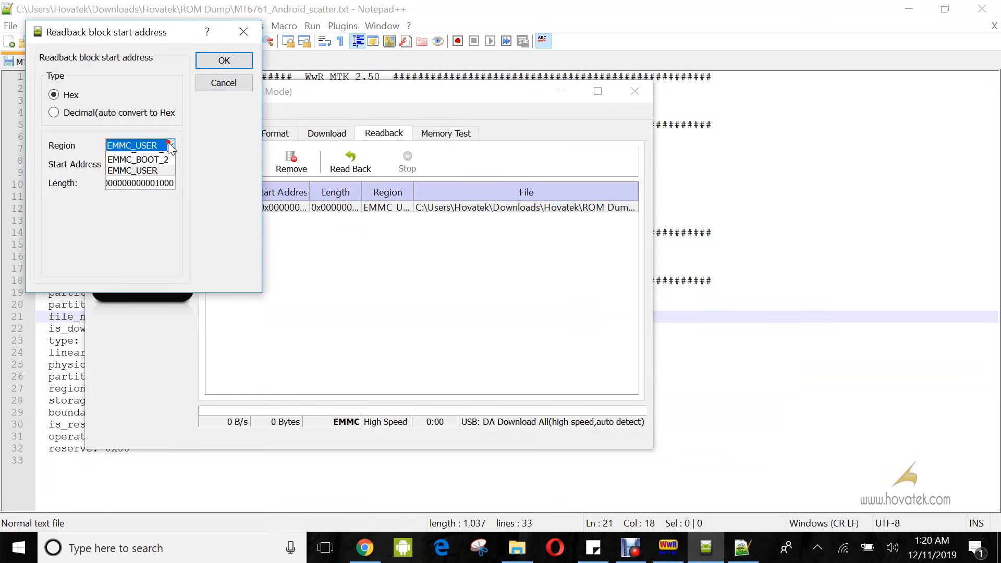
left_click(148, 158)
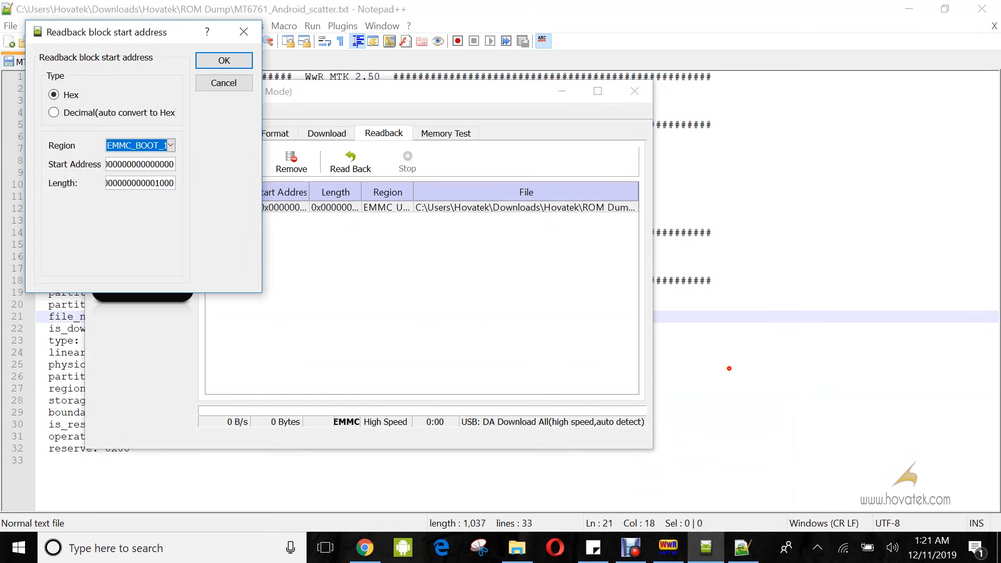
- Copy the physical_start_addr value 0x0 from the scatter file into the readback block's start address
left_click(728, 368)
left_click_drag(200, 364, 181, 366)
key("ctrl+c")
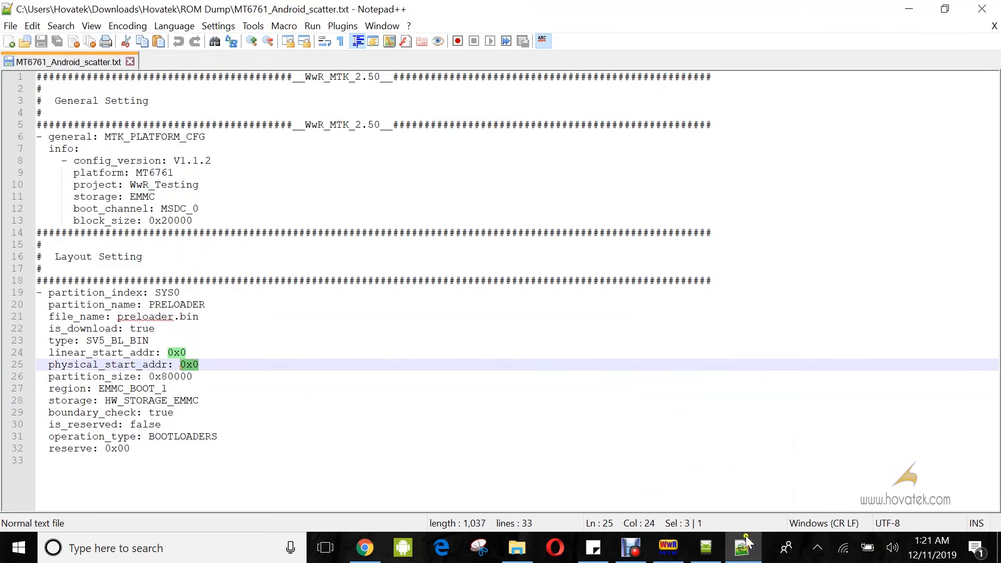
left_click(705, 548)
left_click(121, 164)
double_click(122, 163)
key("ctrl+v")
- Copy the partition_size value 0x80000 from the scatter file into the readback length and accept the block settings
left_click(717, 389)
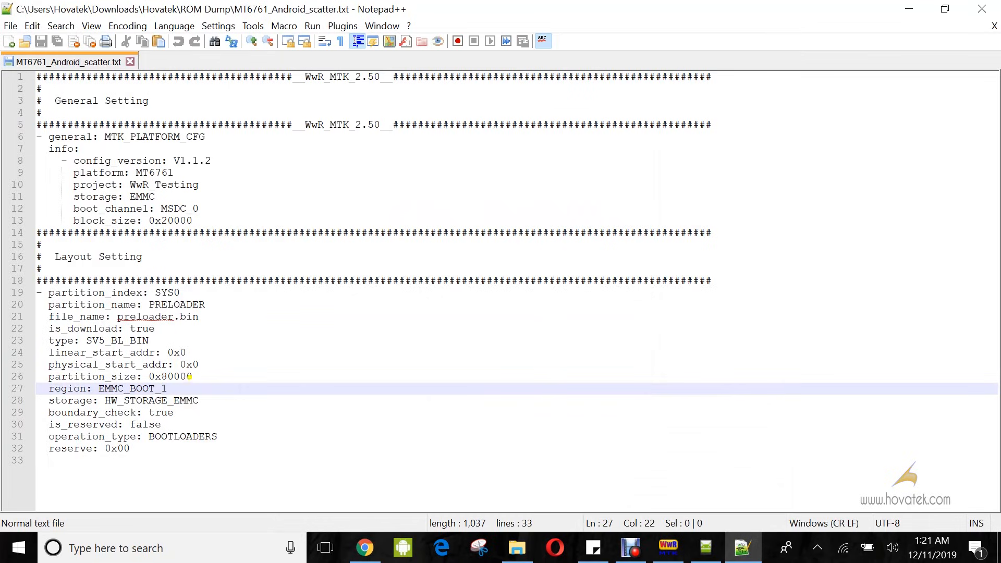
left_click_drag(194, 377, 149, 376)
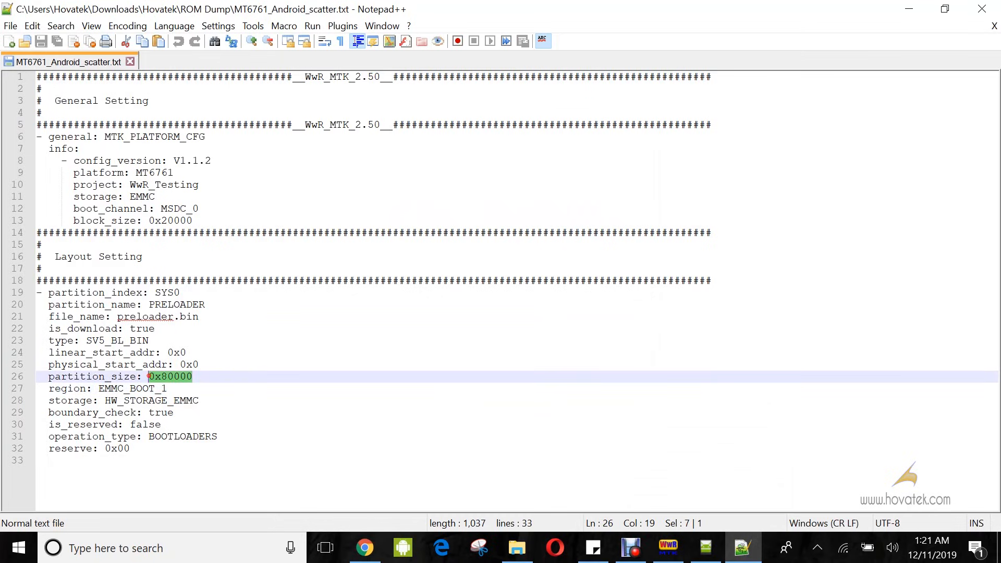
left_click(704, 556)
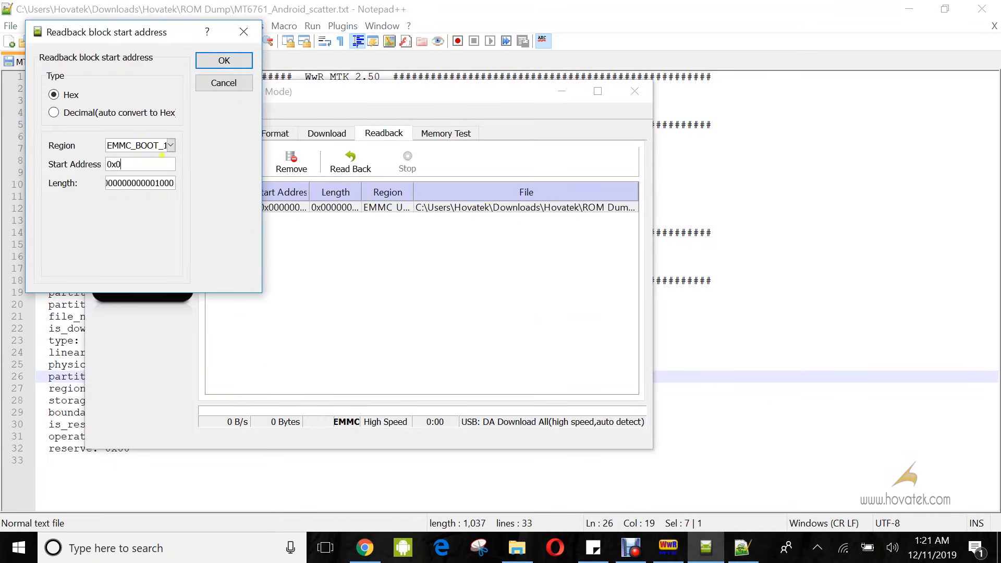
double_click(153, 187)
left_click(224, 62)
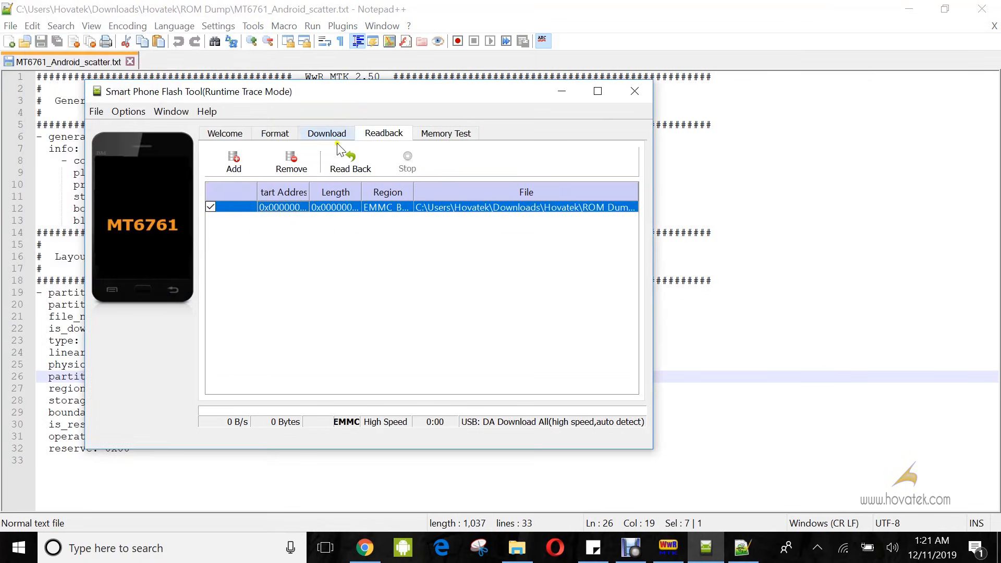
- Read back the EMMC_BOOT_1 block from the phone and locate the EMMC_BOOT1 dump in the ROM Dump folder
left_click(359, 171)
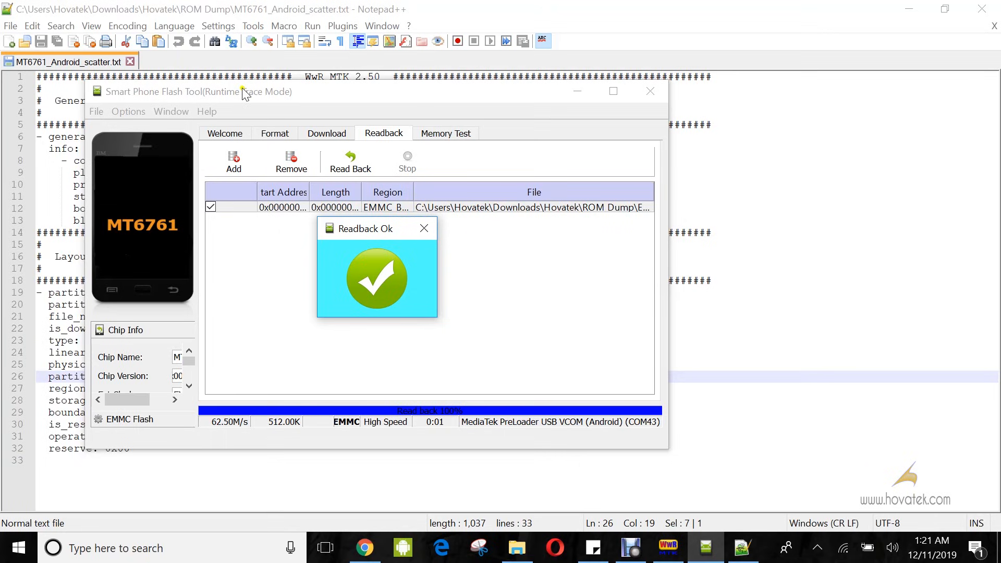
left_click(423, 225)
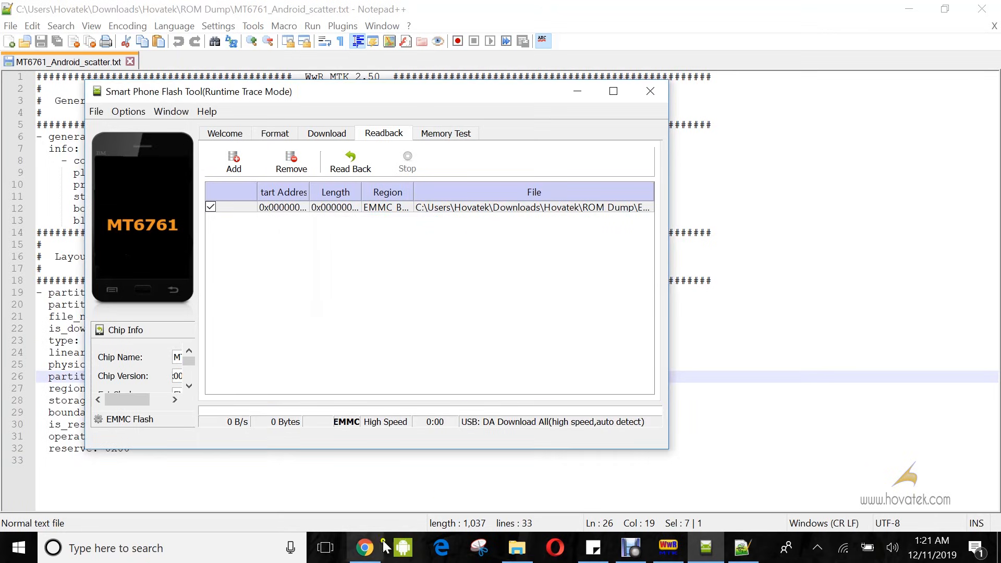
left_click(517, 547)
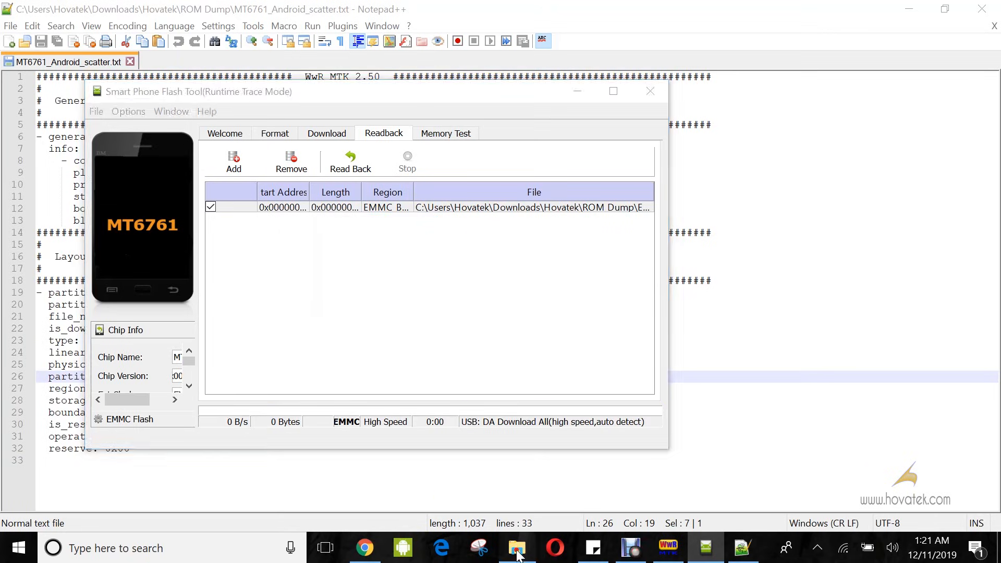
left_click(189, 172)
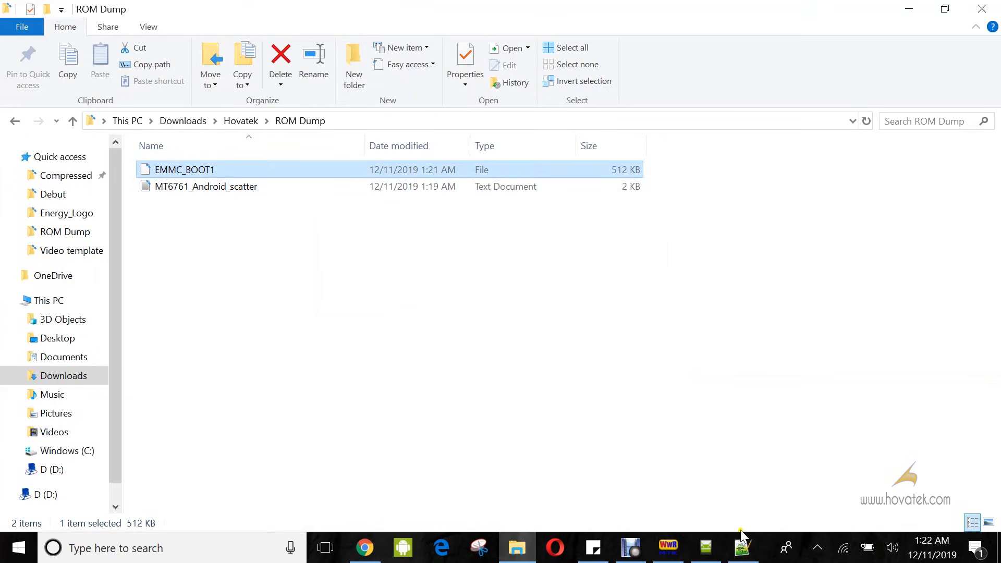
- Reopen the existing SP Flash Tool readback entry and set its output file to PGPT in the ROM Dump folder
left_click(745, 552)
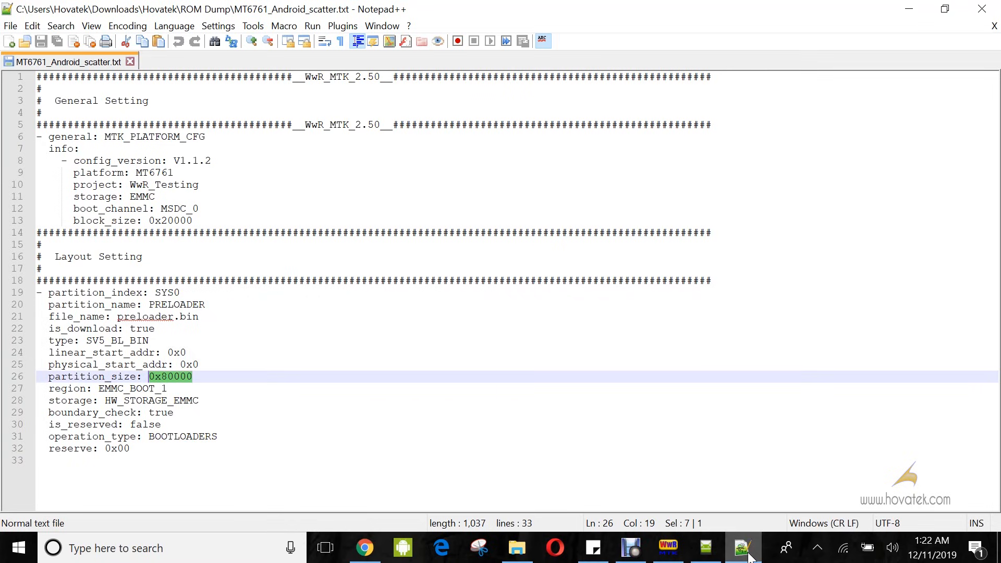
left_click(708, 556)
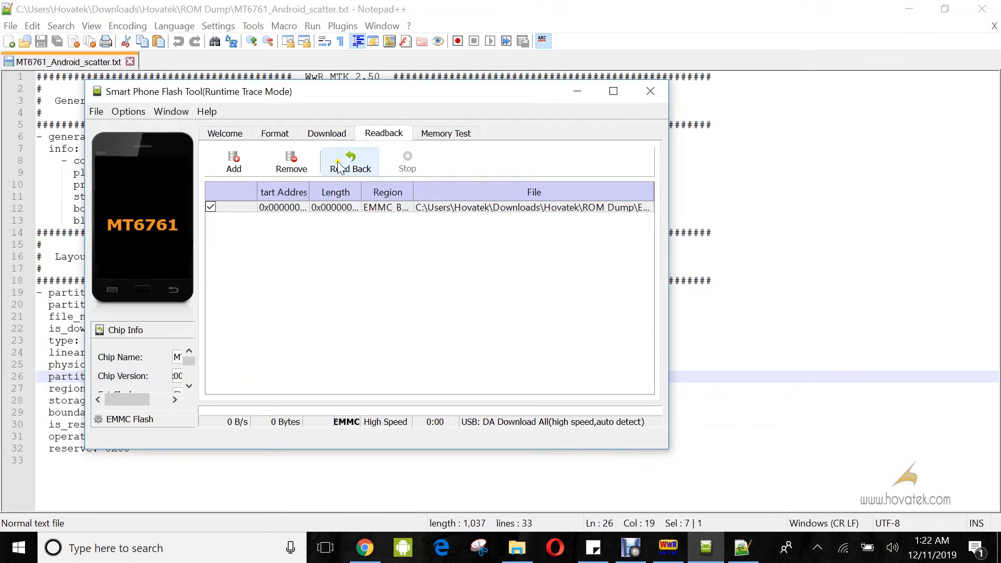
double_click(316, 208)
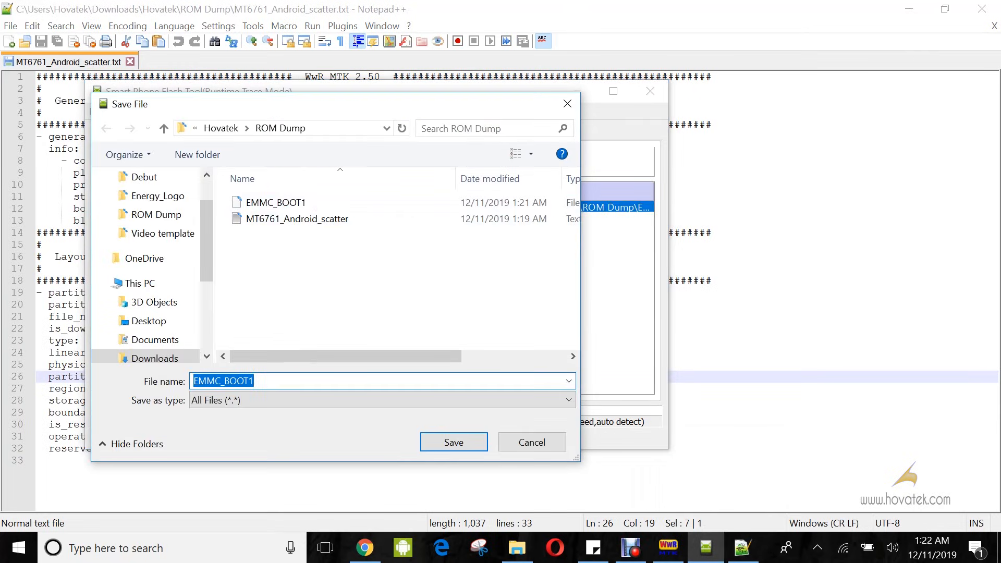
type("PGPT")
key("Return")
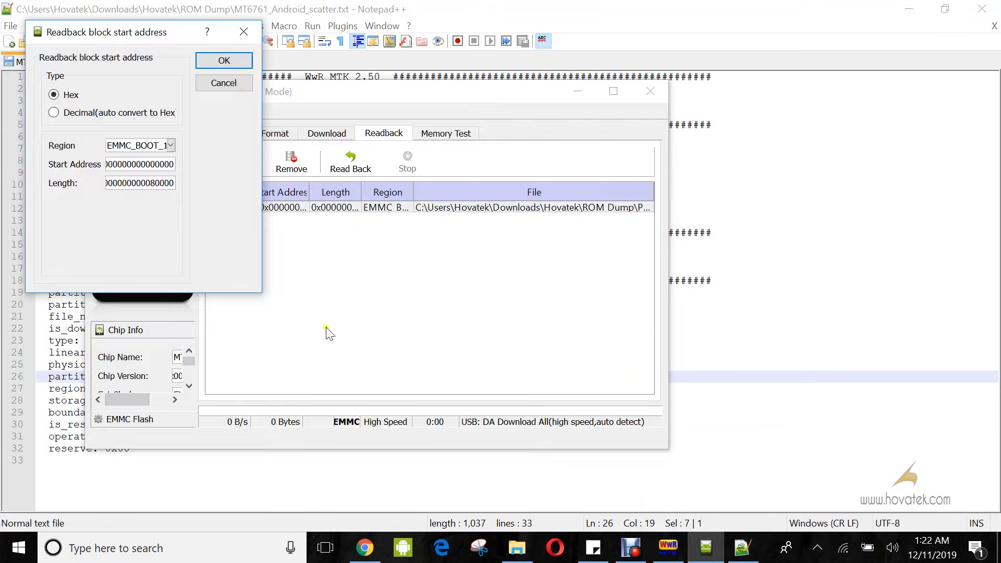
- Set the PGPT block's region to EMMC_USER and its start address to the scatter file's physical_start_addr value, 0x0
left_click(170, 146)
left_click(147, 180)
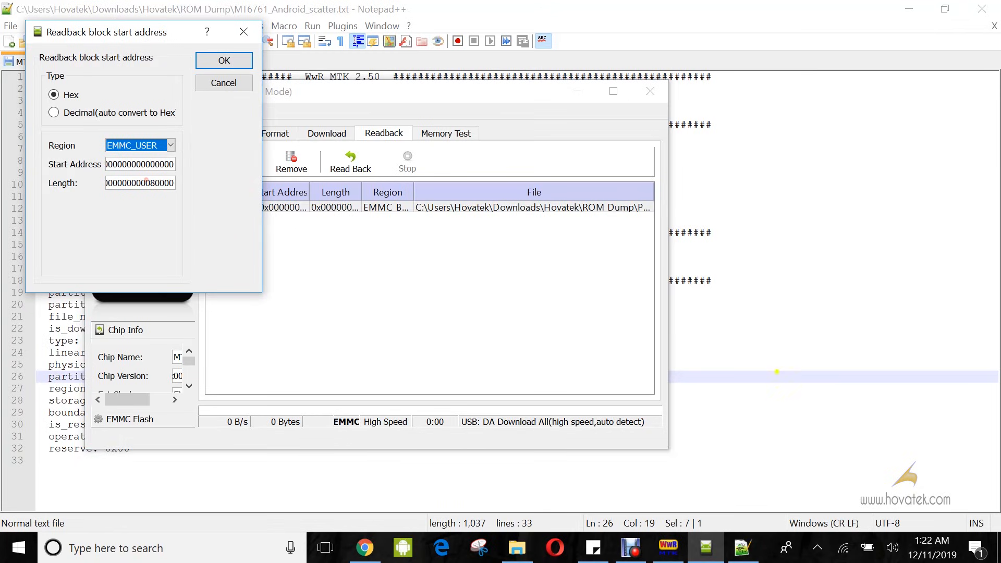
left_click(765, 373)
double_click(181, 364)
key("ctrl+c")
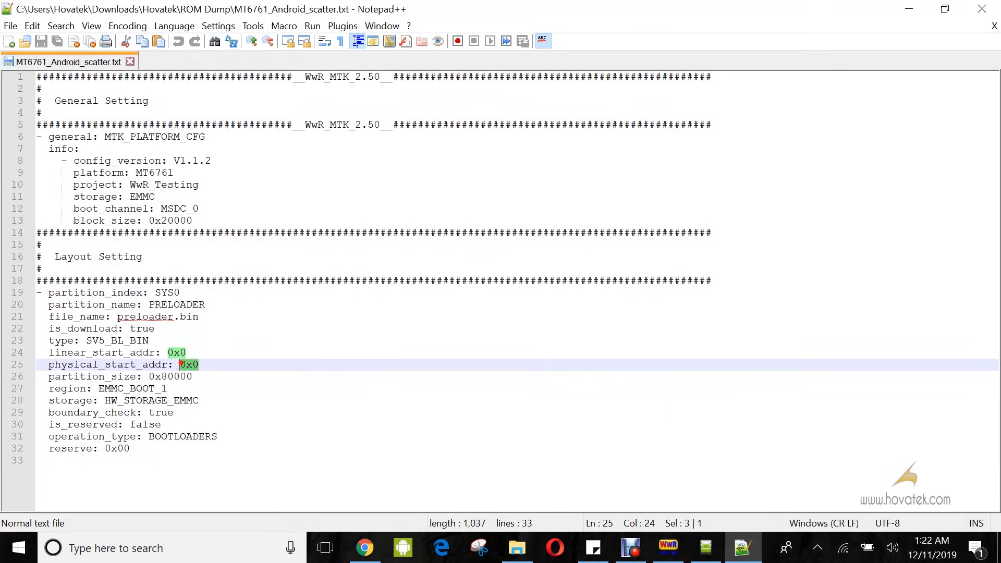
left_click(706, 547)
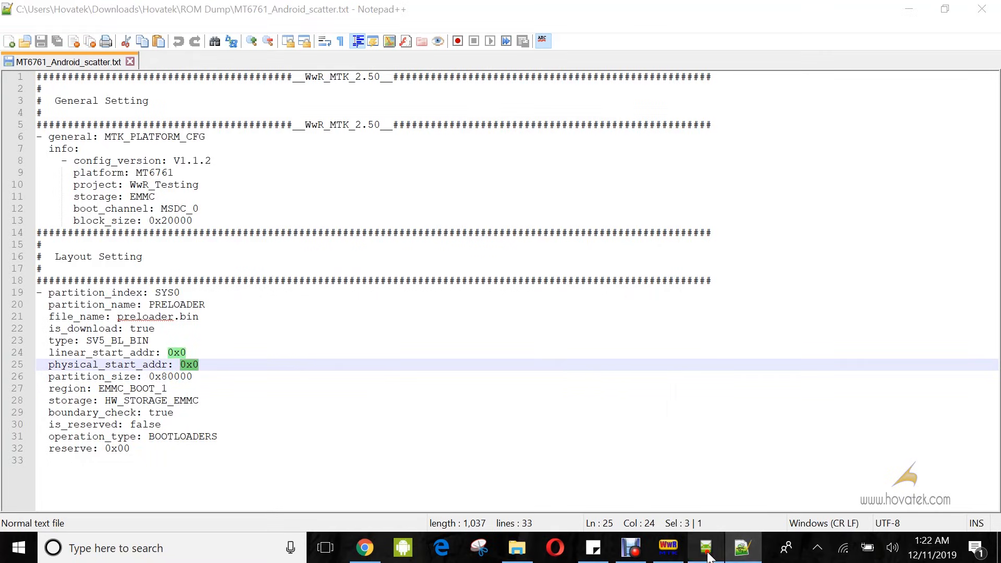
left_click(164, 165)
key("ctrl+a")
key("ctrl+v")
- Copy partition_size 0x80000 from the scatter file into the PGPT block's length and accept the settings
left_click(727, 377)
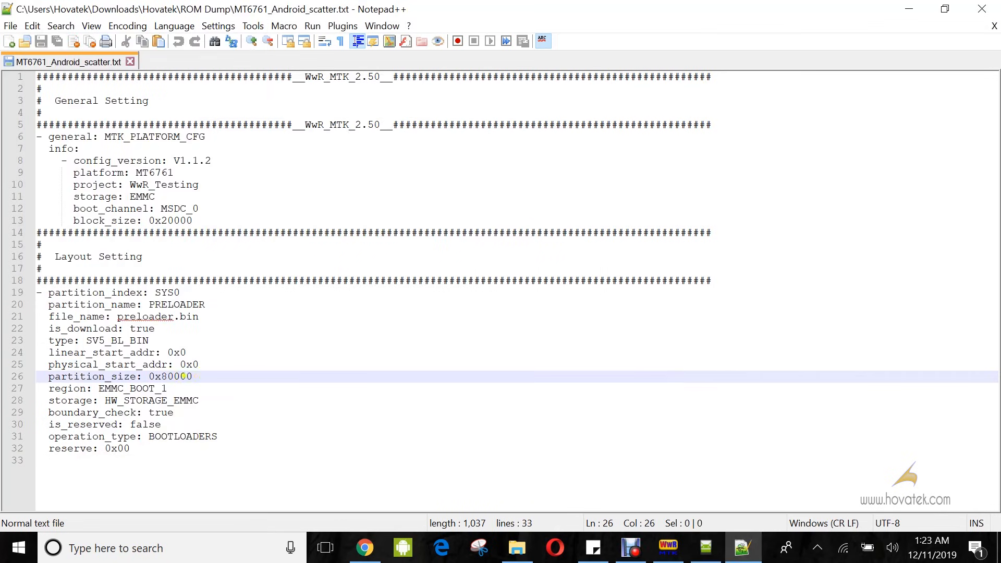
left_click_drag(193, 377, 148, 376)
key("ctrl+c")
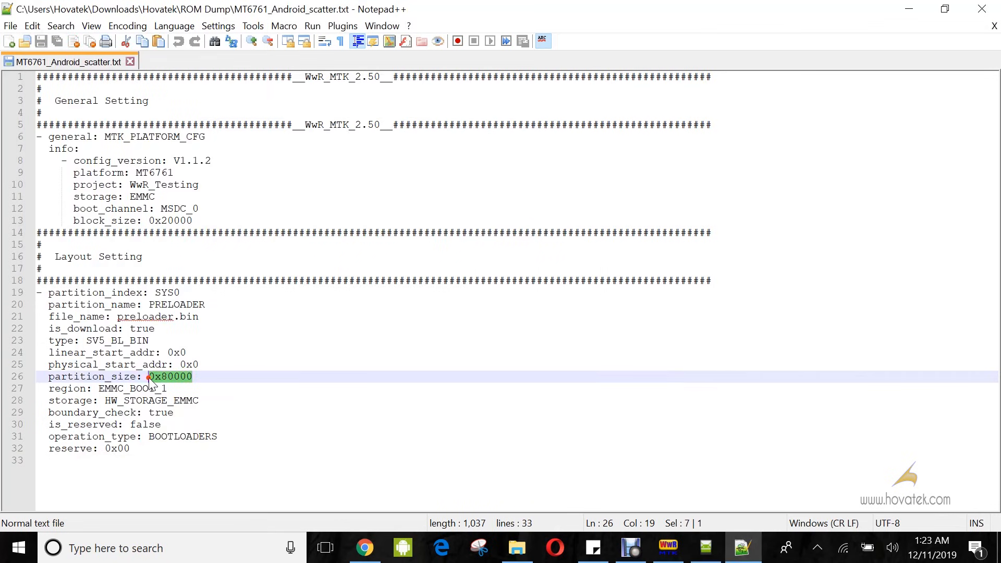
left_click(669, 545)
left_click(154, 183)
double_click(154, 183)
key("ctrl+v")
left_click(225, 60)
- Read back the EMMC_USER block from the phone and locate the PGPT dump in the ROM Dump folder
left_click(351, 162)
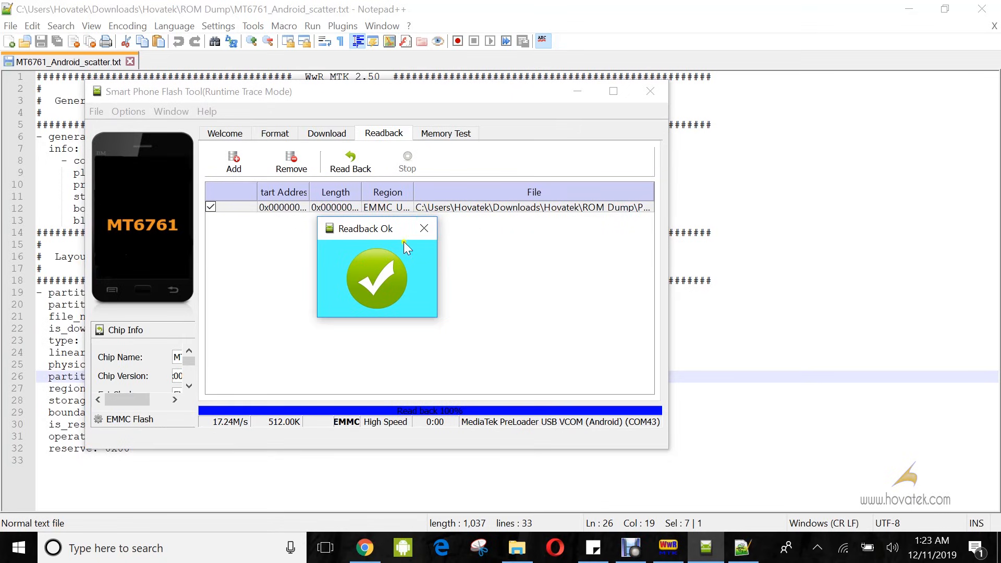
left_click(423, 229)
left_click(516, 547)
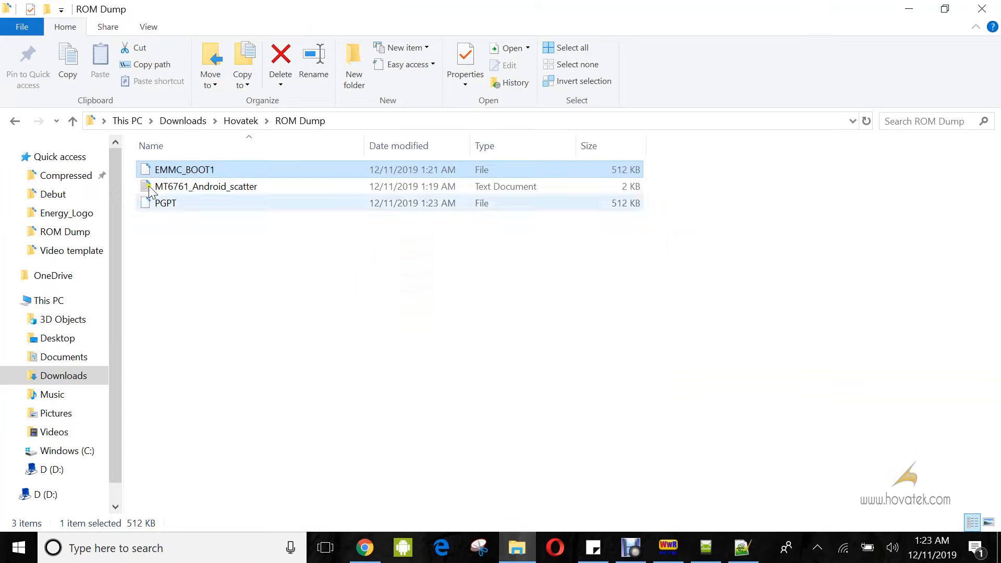
left_click(165, 205)
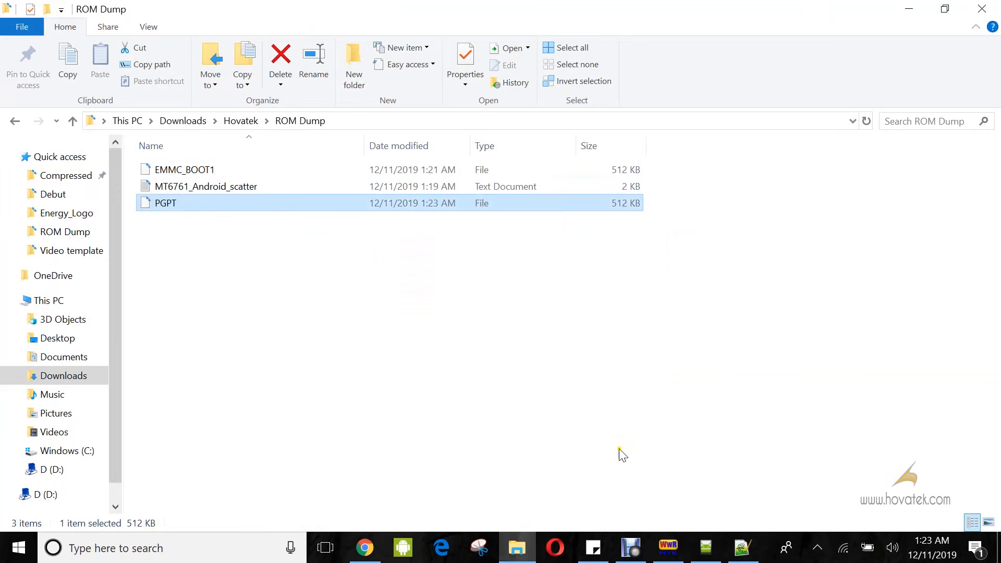
- Switch to WwR MTK and load EMMC_BOOT1 from the ROM Dump folder as the ROM file
mouse_move(670, 546)
left_click(717, 423)
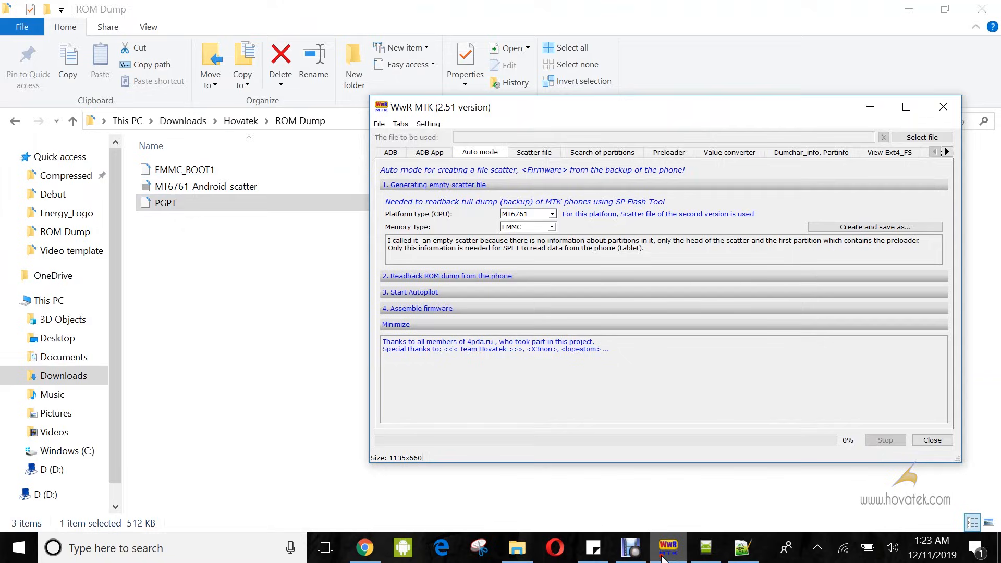
left_click(914, 138)
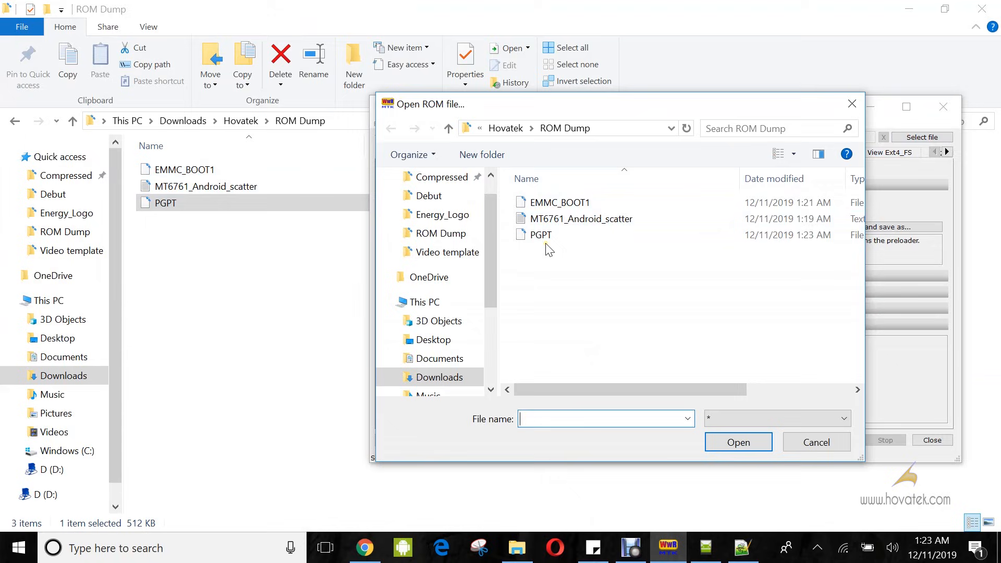
left_click(551, 204)
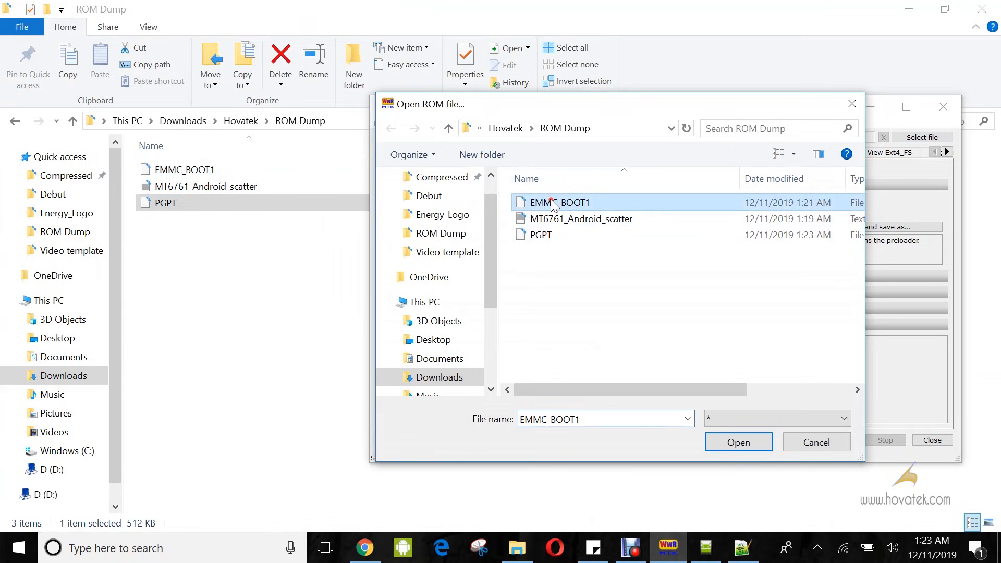
left_click(730, 444)
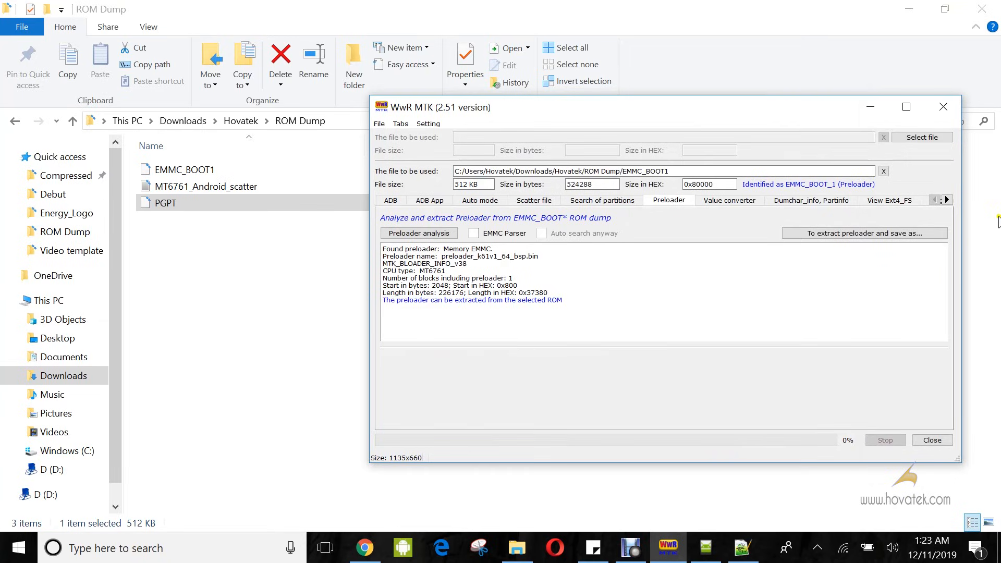
- Open the table of sections and load the PGPT dump from the ROM Dump folder as the ROM file
left_click(947, 200)
left_click(947, 200)
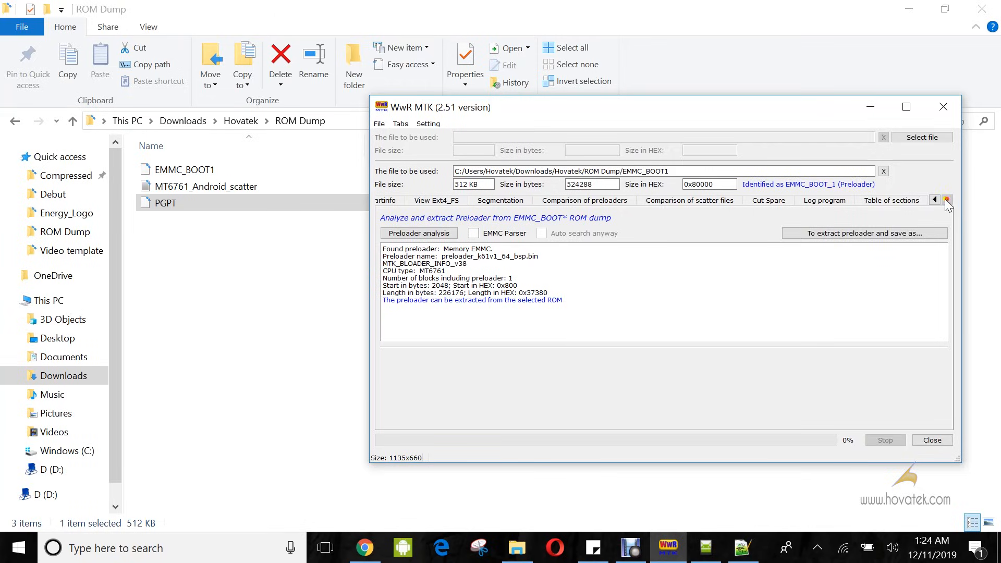
left_click(891, 202)
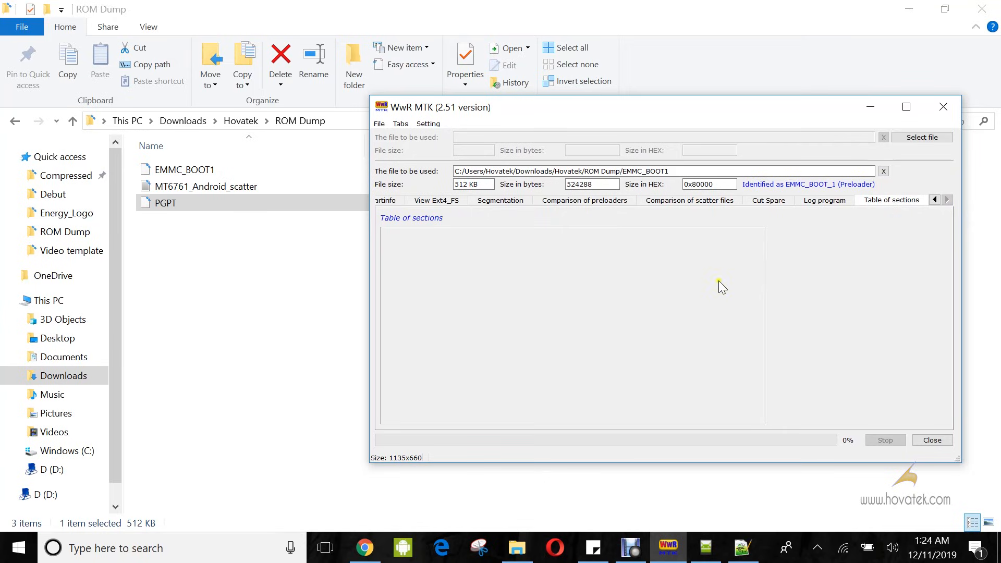
left_click(915, 138)
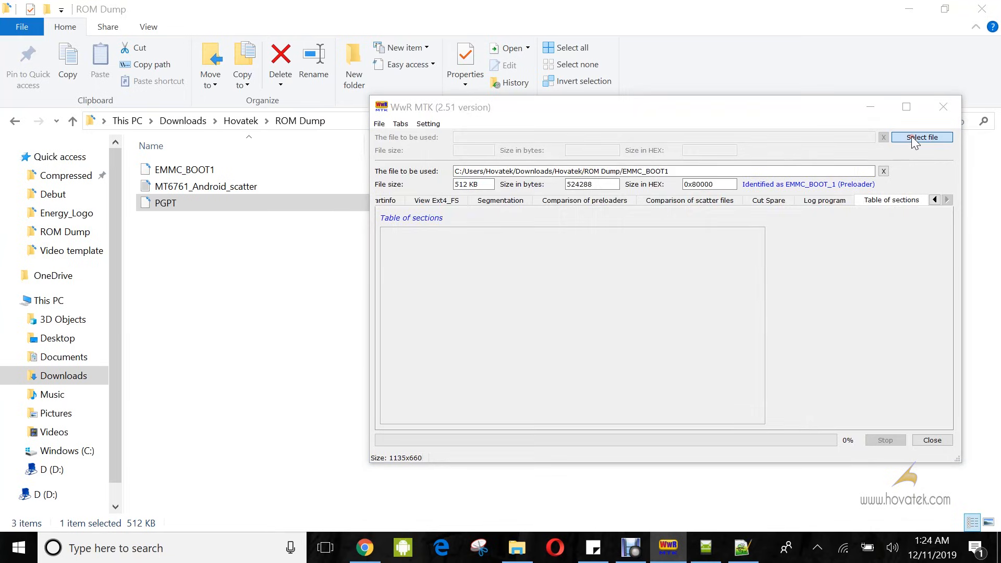
left_click(538, 236)
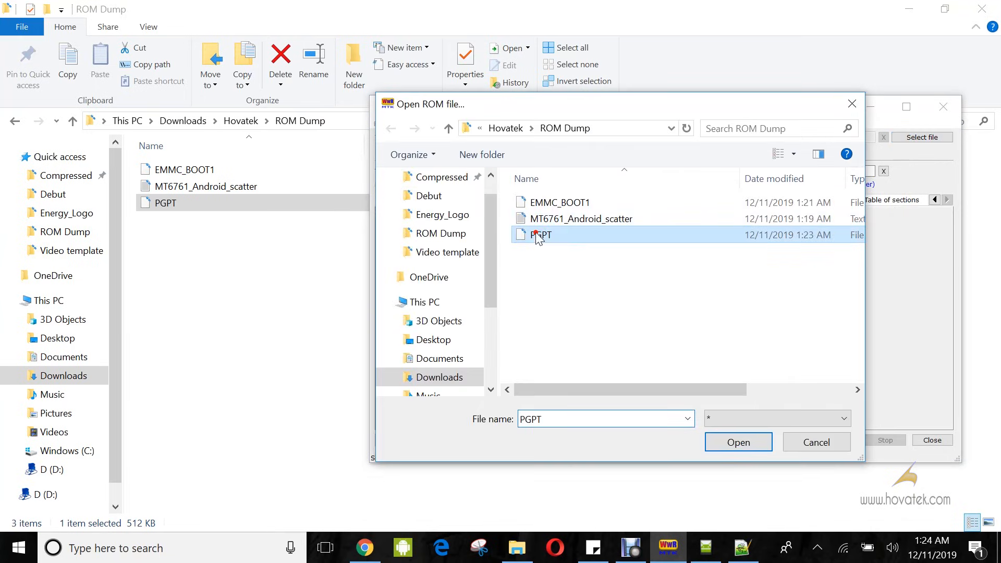
left_click(727, 442)
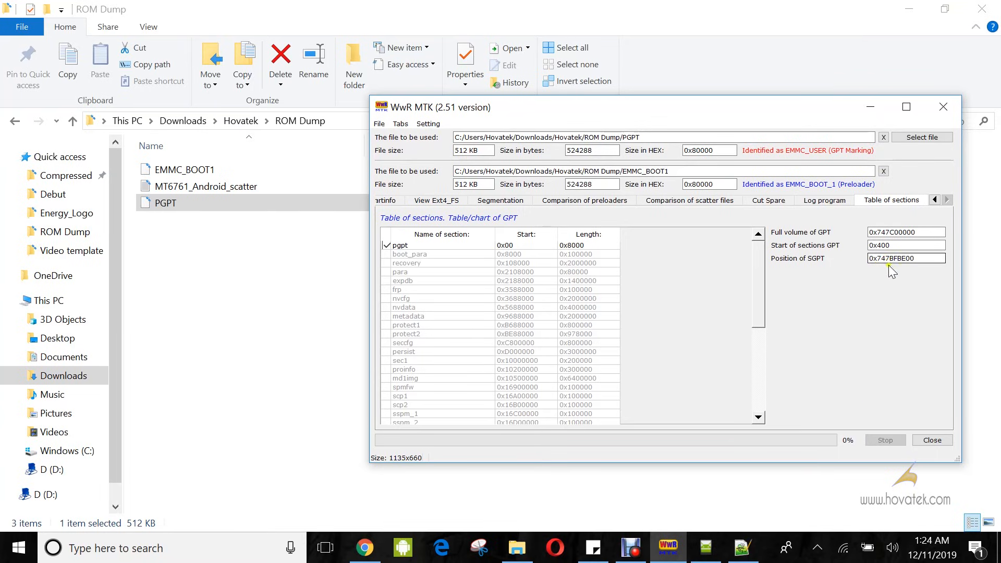
- Examine the full GPT volume and the section list down to sgpt, including the cache and userdata start addresses
left_click_drag(931, 233, 867, 237)
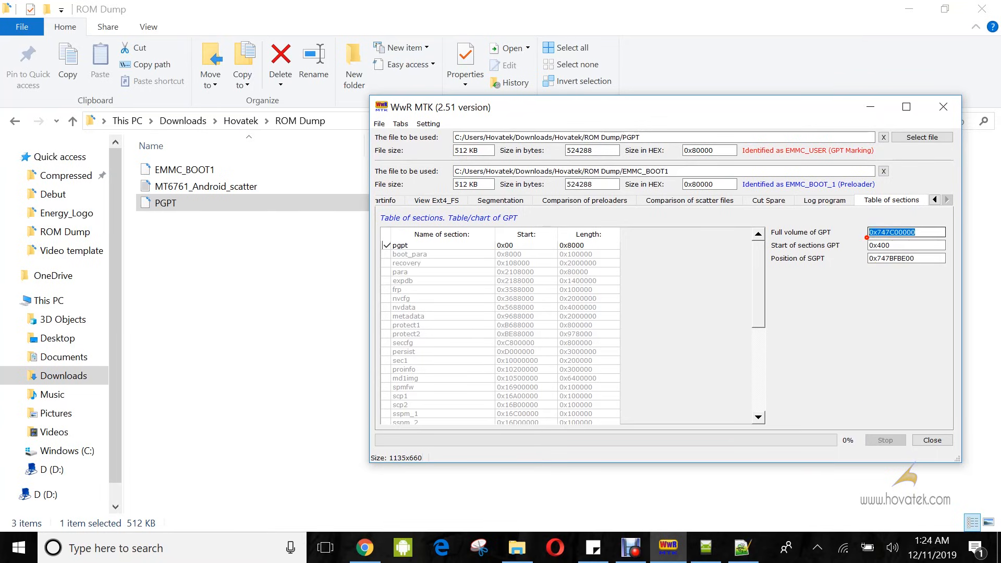
left_click(679, 340)
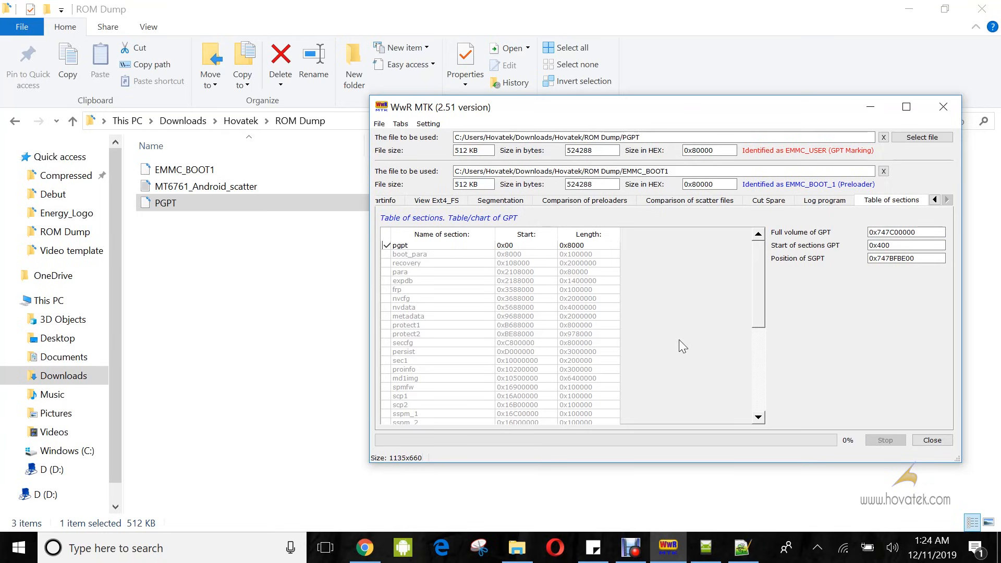
left_click(693, 338)
left_click_drag(758, 313, 780, 421)
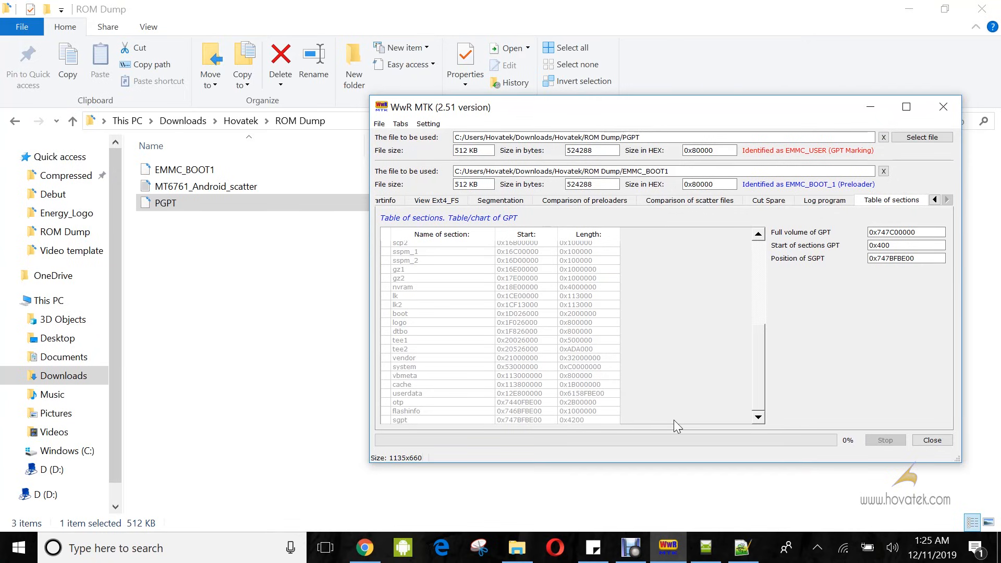
left_click(758, 383)
left_click_drag(759, 386, 761, 412)
left_click(409, 384)
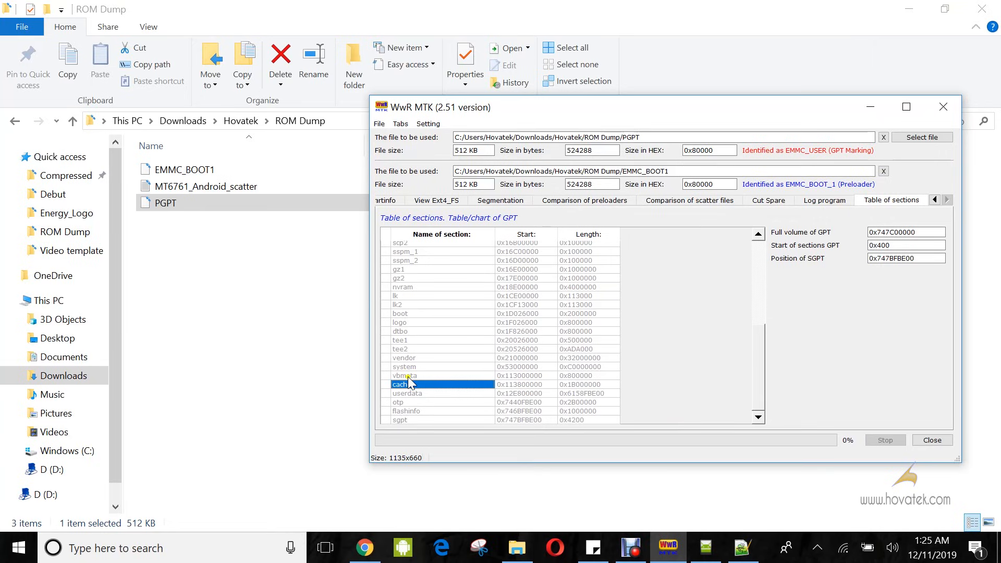
left_click(508, 393)
left_click(509, 384)
left_click(509, 385)
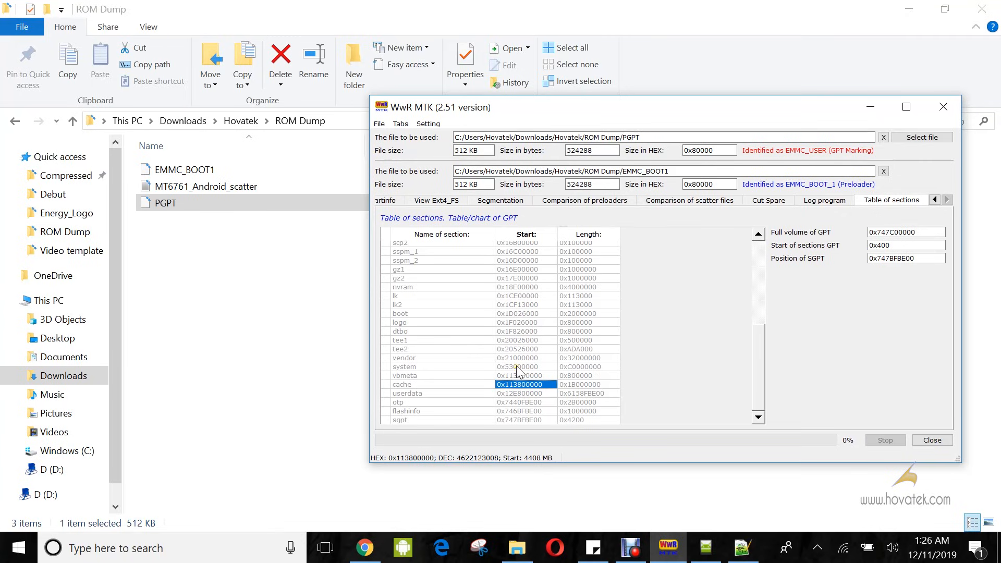
- Copy the system section's start address, 0x53000000, from the table of sections
left_click(517, 367)
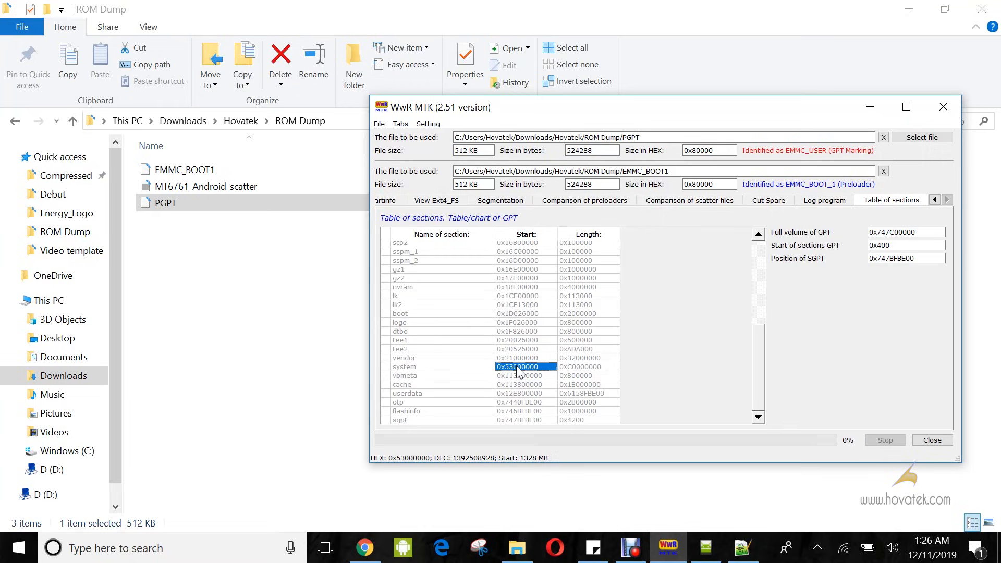
right_click(518, 368)
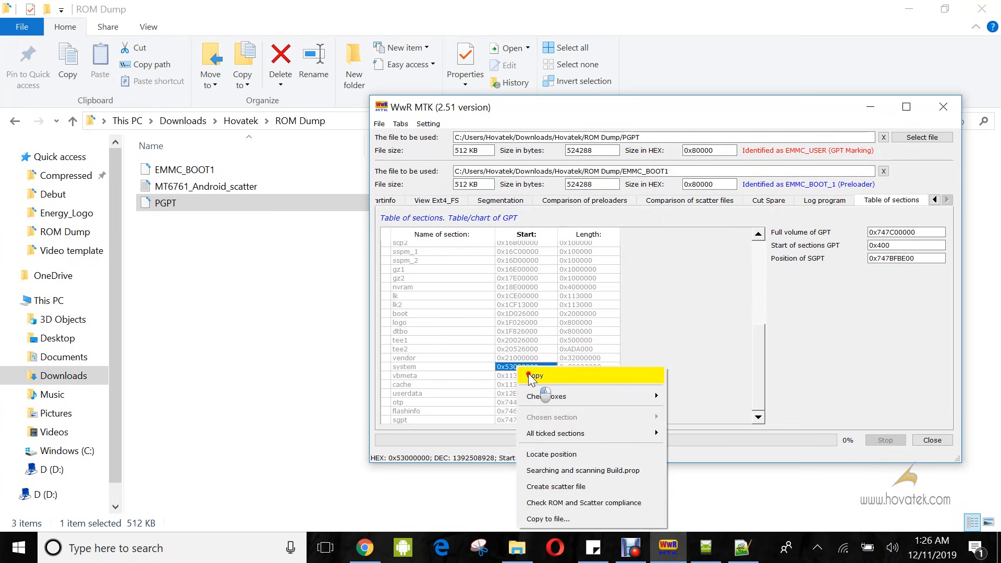
left_click(533, 376)
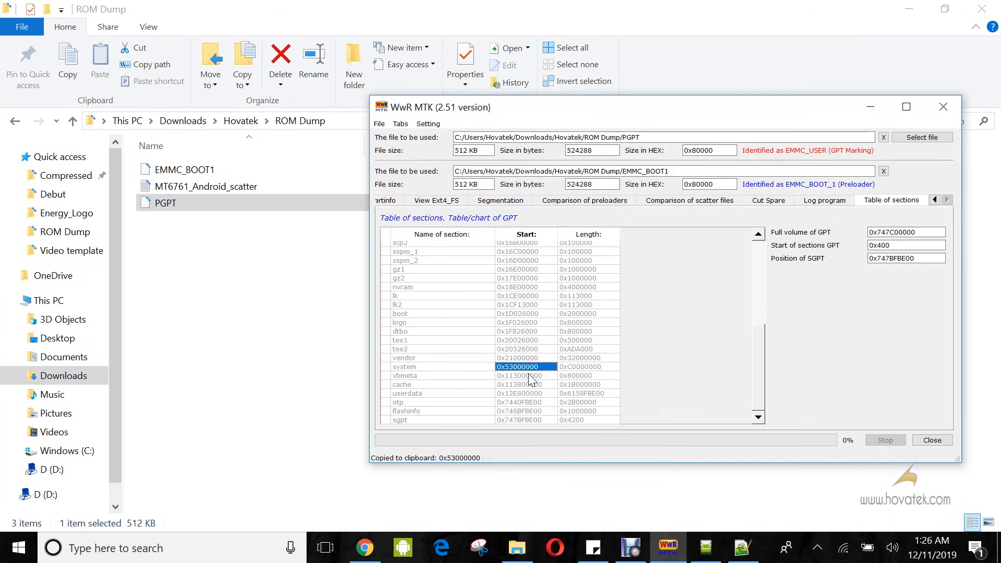
- Switch to SP Flash Tool and set the readback block's output file to EMMC_USER in the ROM Dump folder
left_click(711, 548)
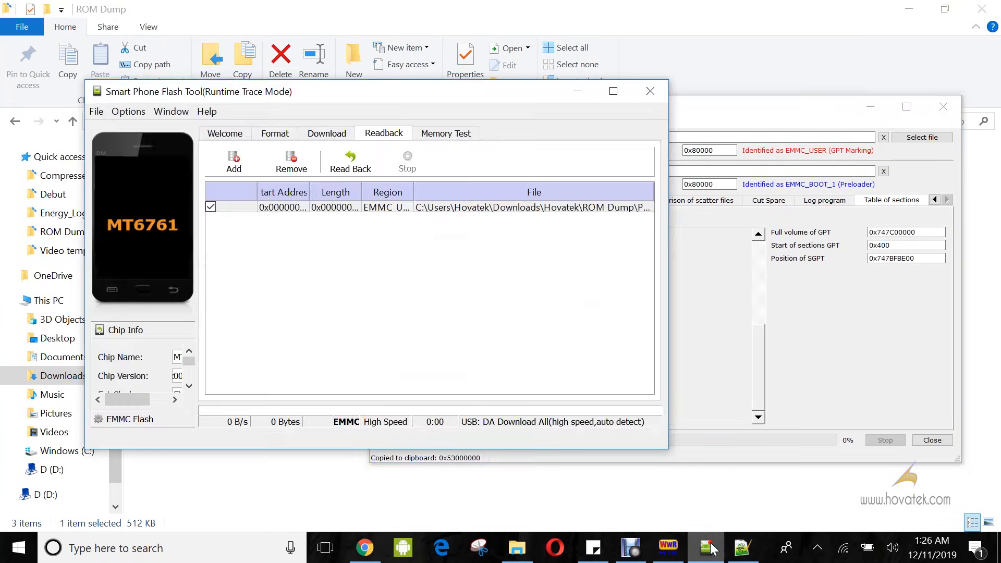
left_click(303, 208)
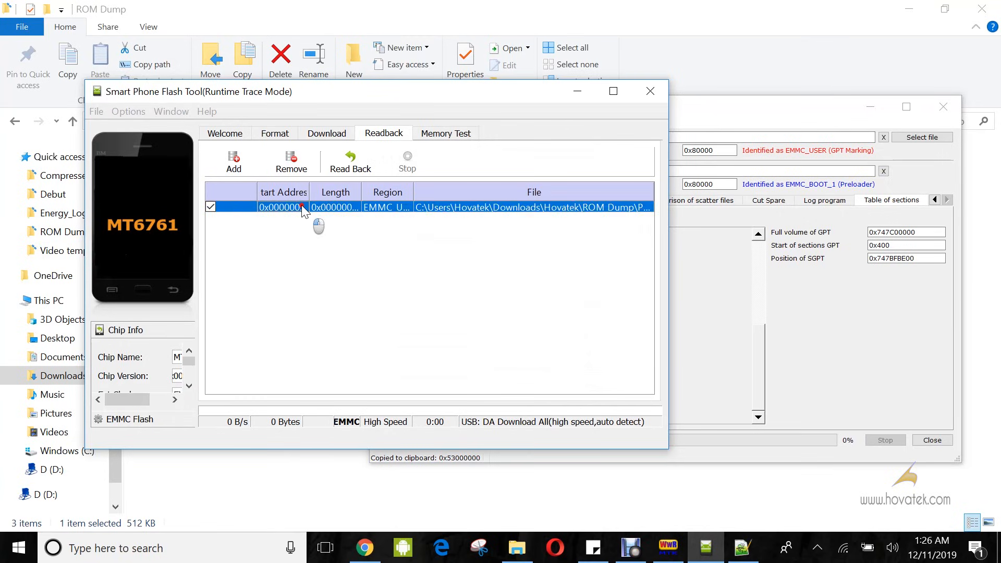
double_click(303, 207)
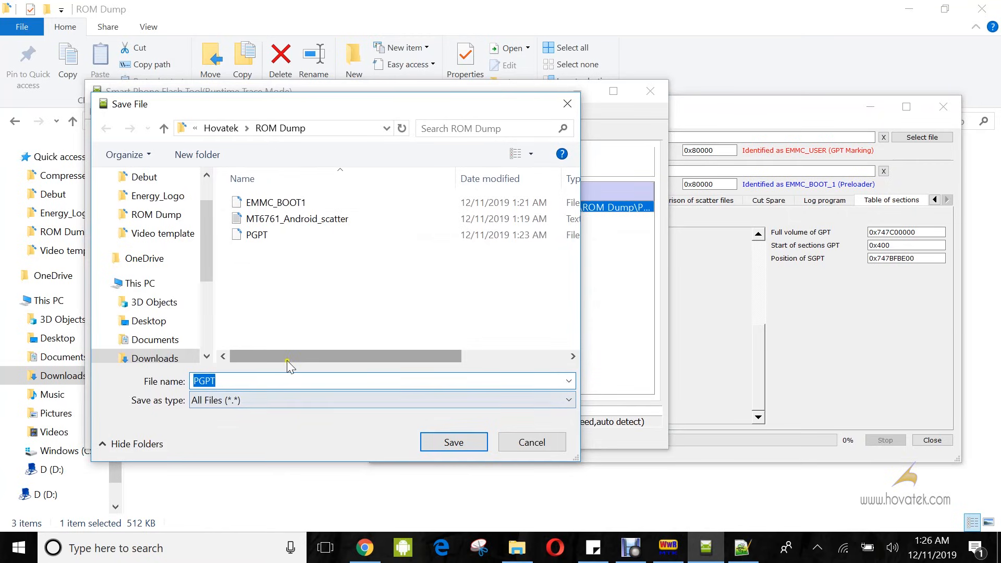
type("EM")
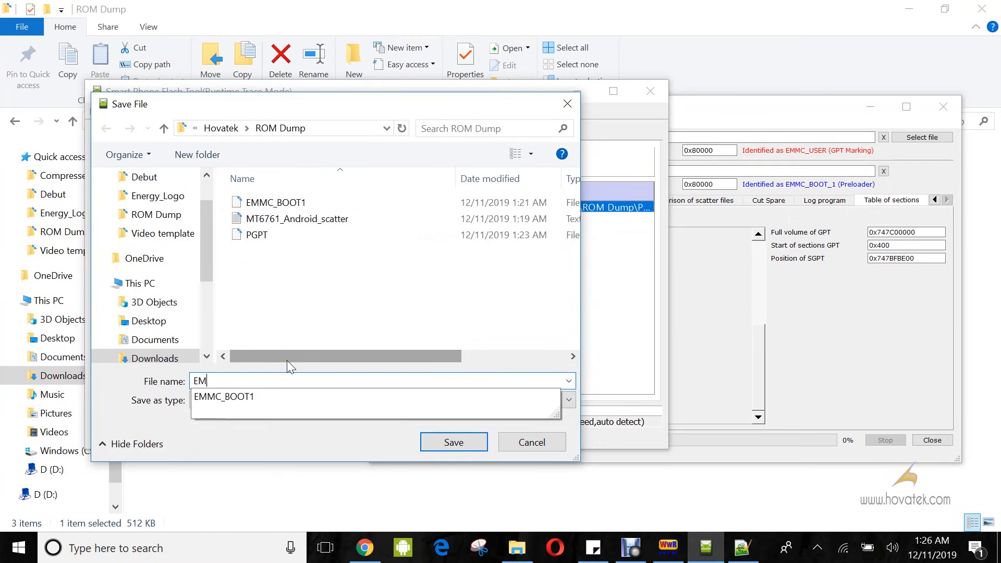
type("MC")
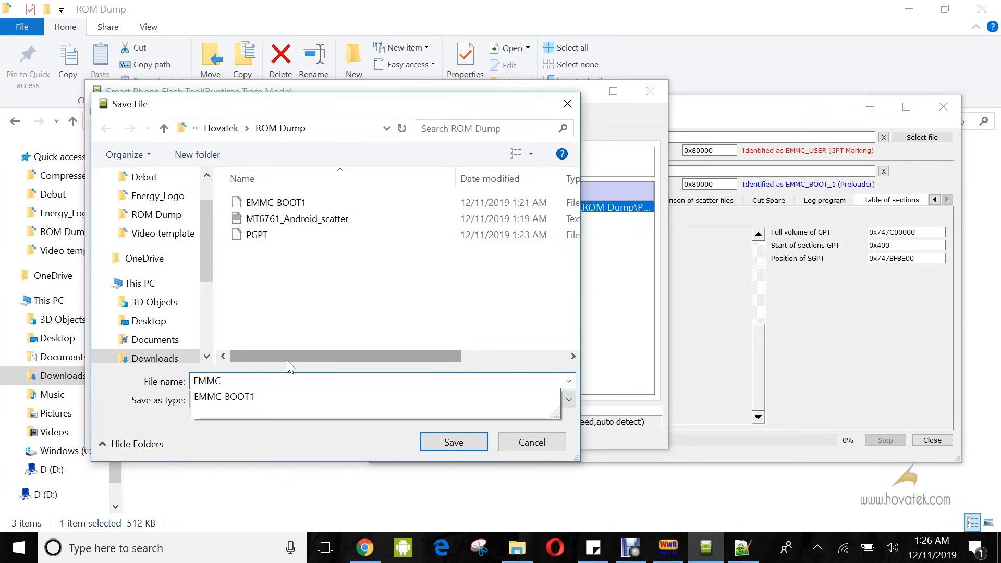
type("_S")
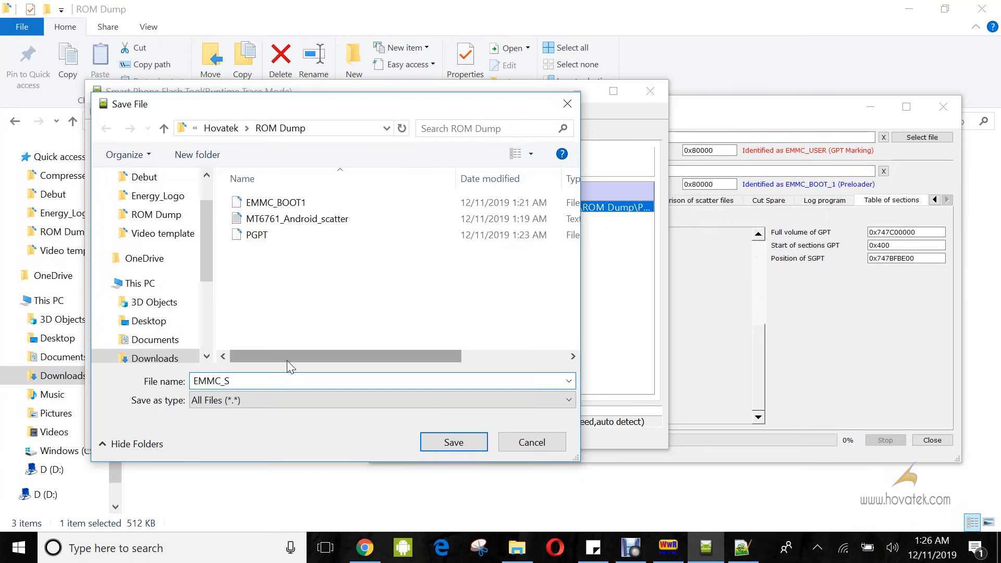
key("BackSpace")
type("USER")
left_click(452, 443)
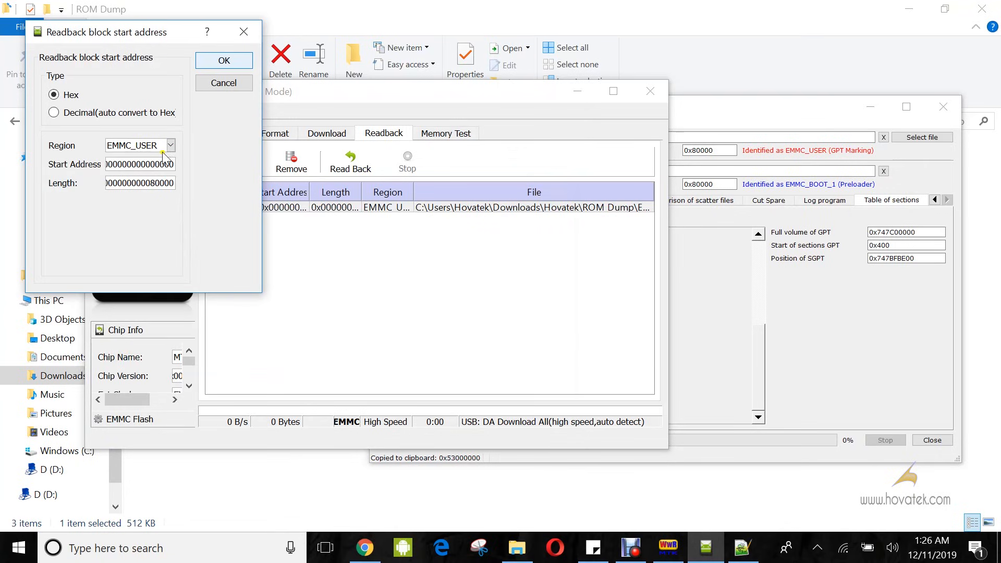
- Set the EMMC_USER block's start address to 0x0 and its length to the copied 0x53000000, and accept the settings
double_click(153, 164)
type("0x0")
double_click(153, 183)
key("ctrl+v")
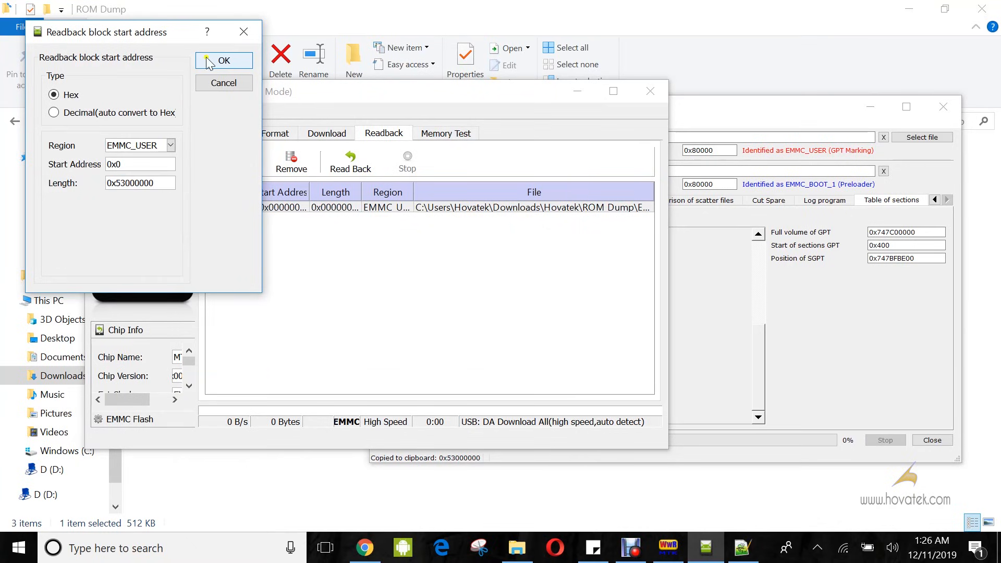
left_click(223, 58)
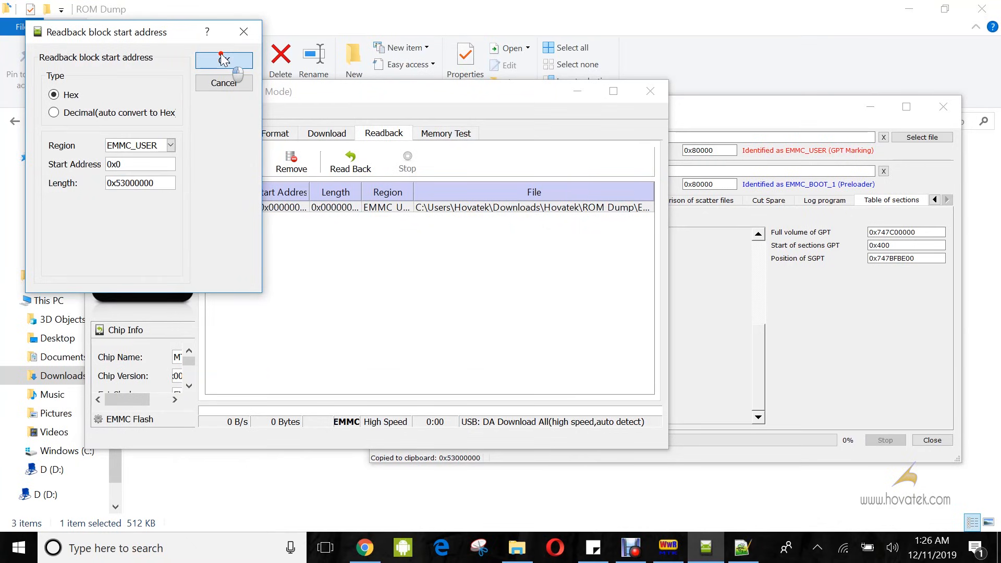
- Read back the configured block from the phone and locate the EMMC_USER dump in the ROM Dump folder
left_click(353, 167)
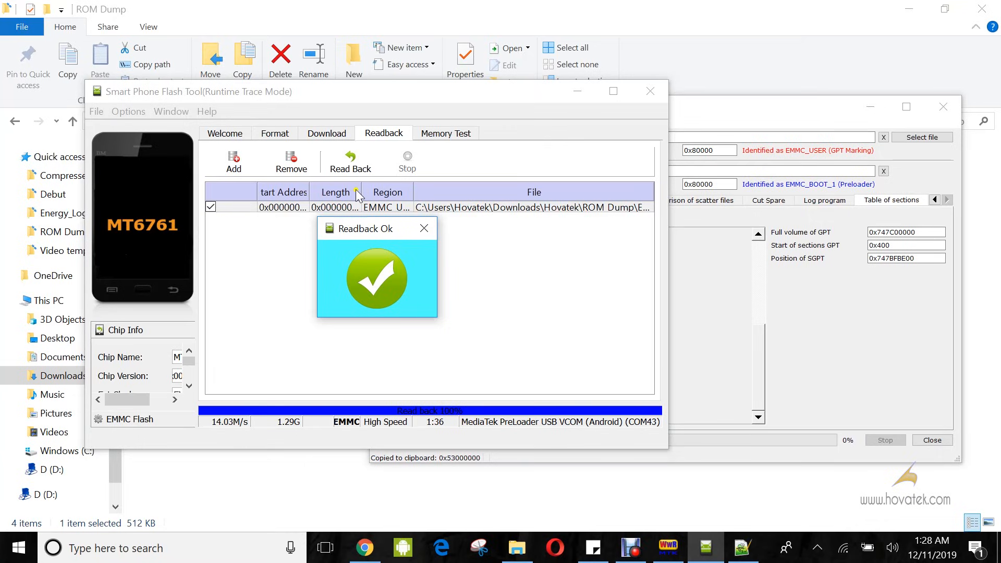
left_click(426, 230)
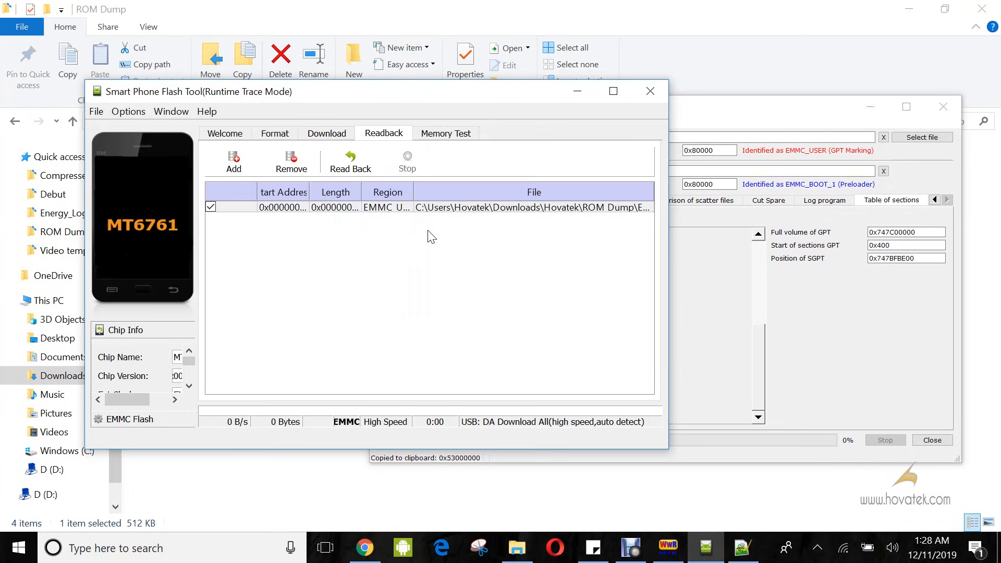
left_click(577, 92)
left_click(230, 290)
left_click(196, 188)
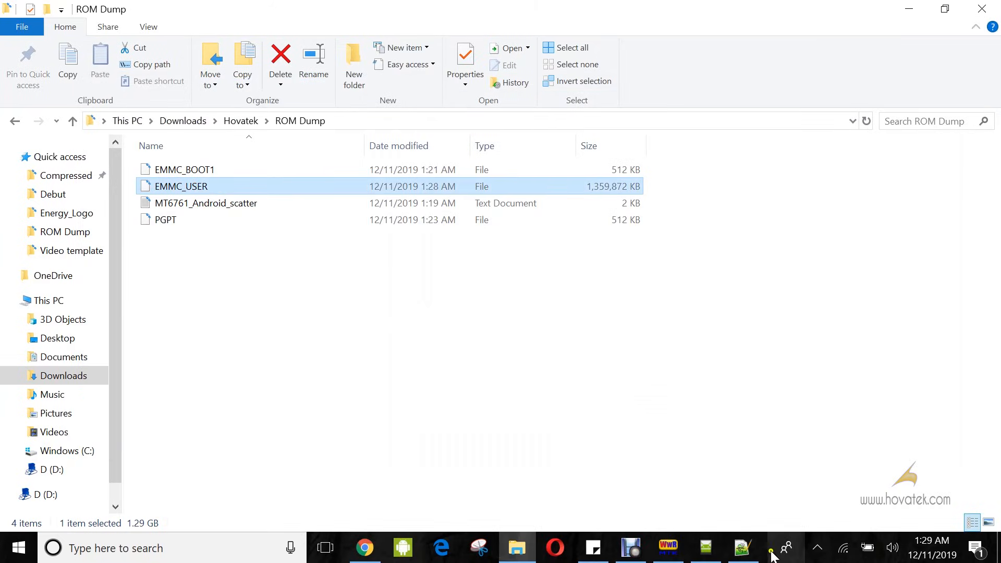
- Switch to WwR MTK and load the EMMC_USER dump as the ROM file in place of PGPT
left_click(673, 556)
left_click(543, 366)
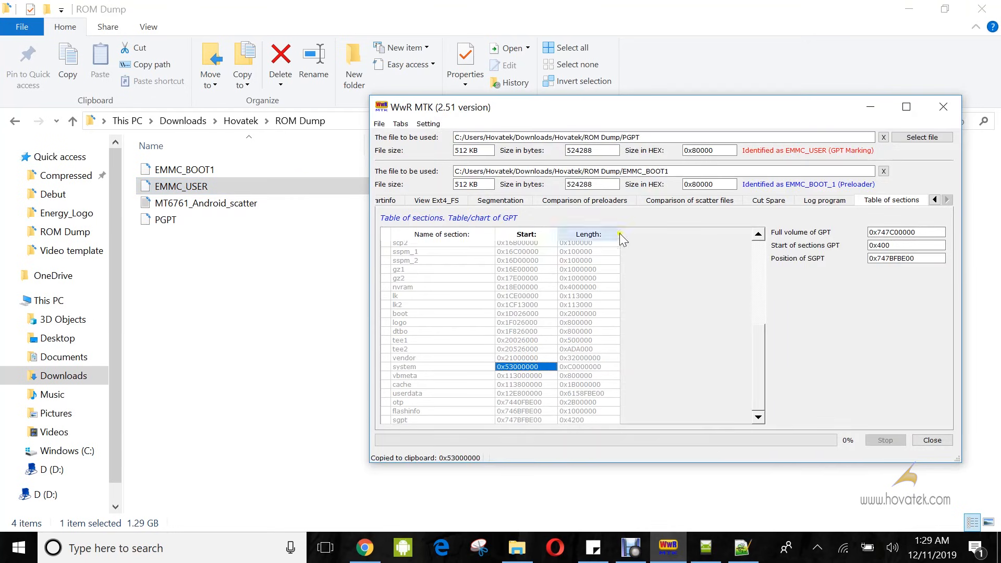
left_click(918, 138)
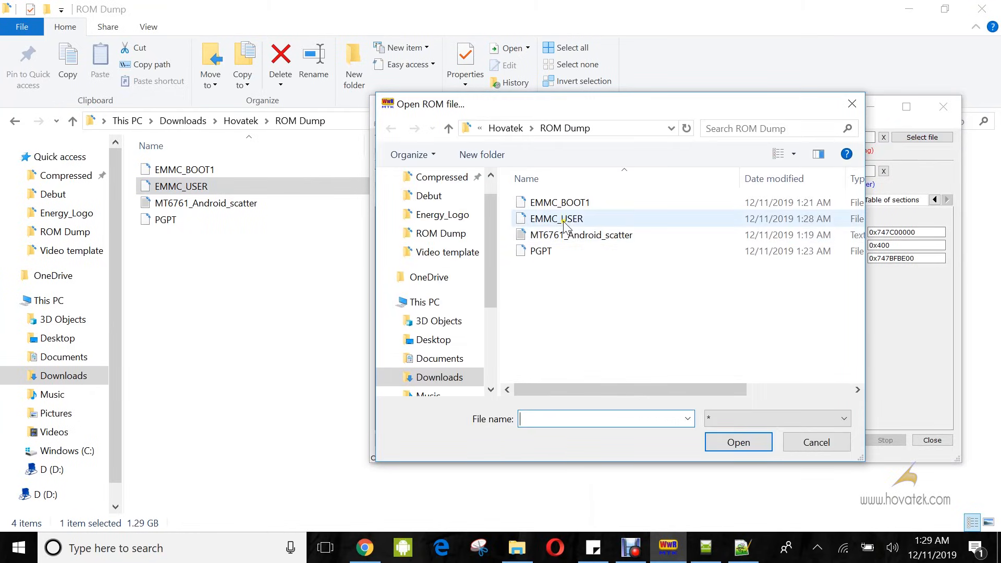
left_click(565, 223)
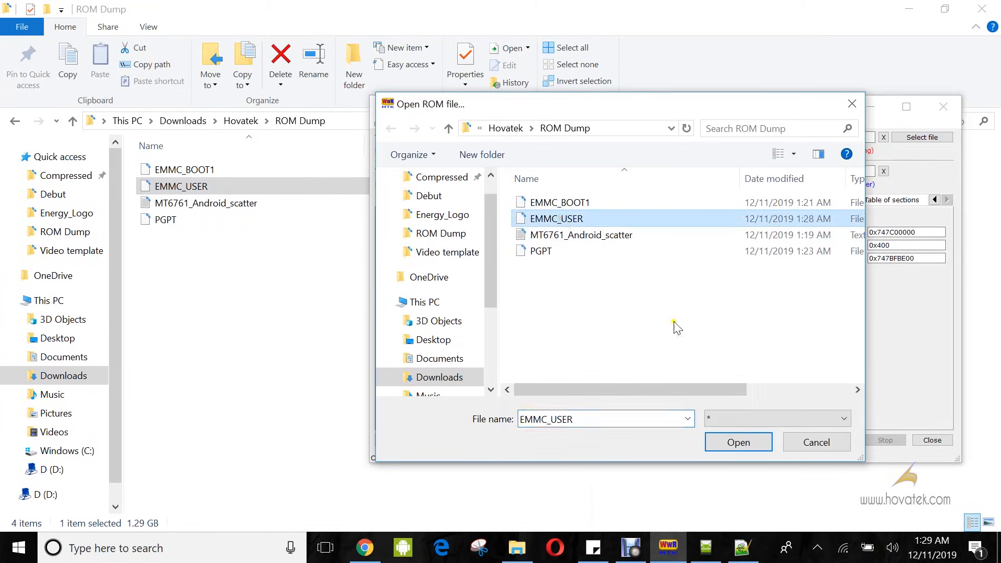
left_click(729, 443)
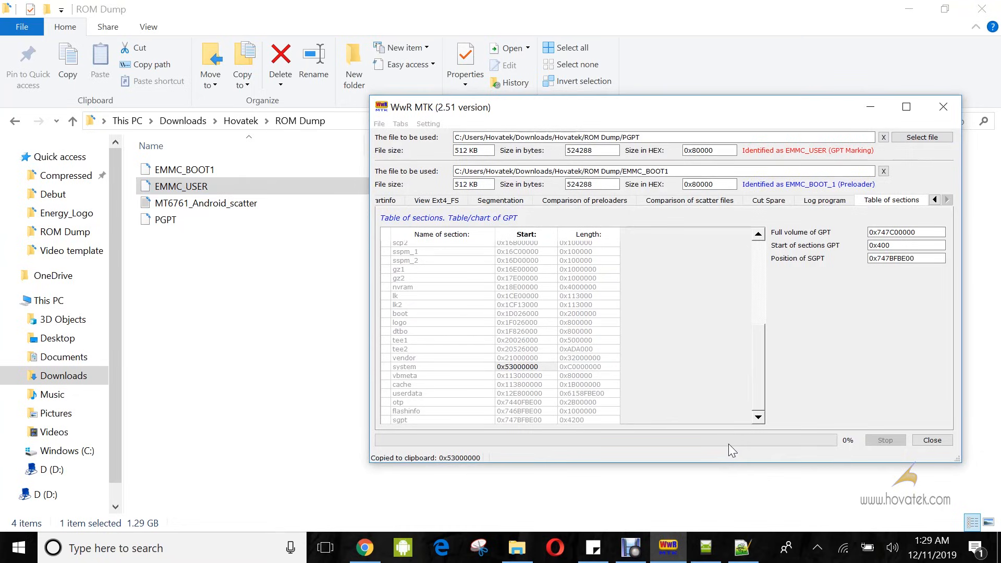
- Switch to Auto mode and expand its Start Autopilot section for the loaded EMMC_USER dump
left_click(935, 200)
left_click(935, 201)
left_click(935, 200)
left_click(935, 200)
left_click(935, 200)
left_click(935, 201)
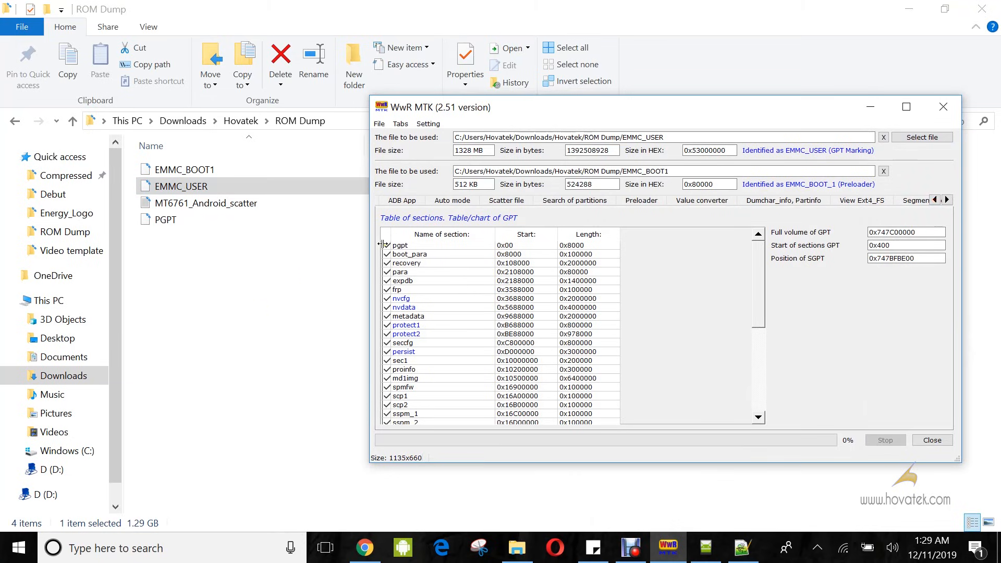
left_click(441, 202)
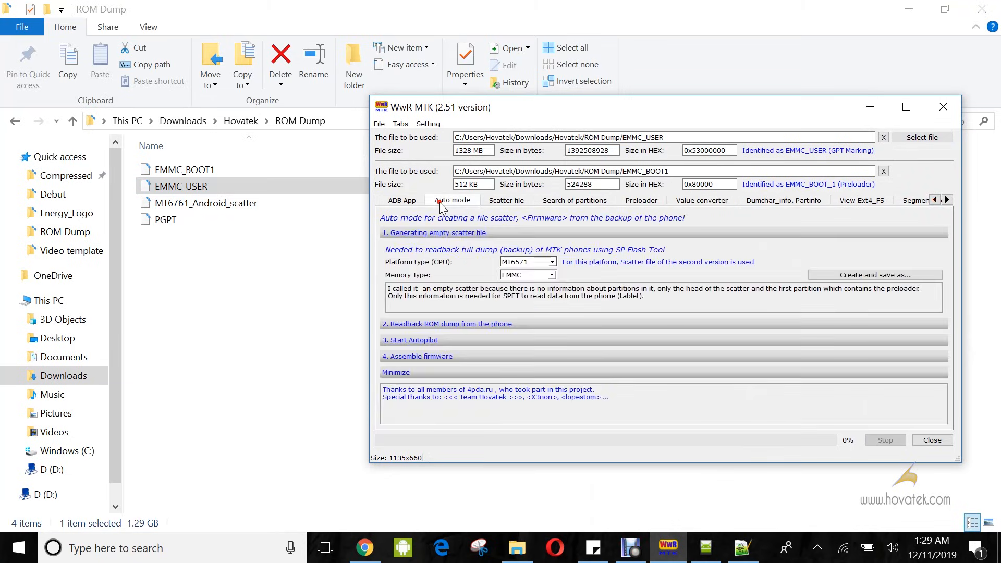
left_click(403, 233)
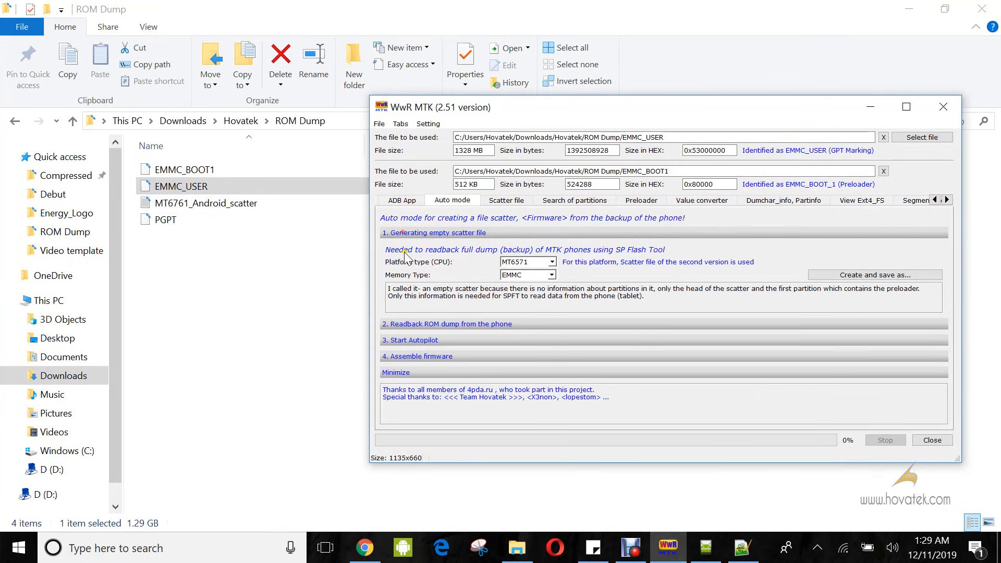
left_click(403, 323)
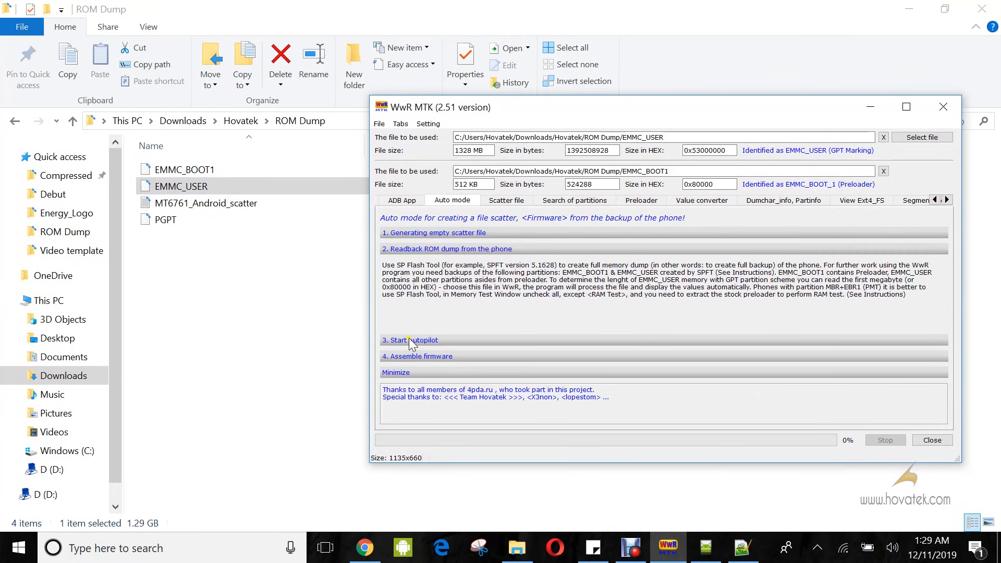
left_click(410, 340)
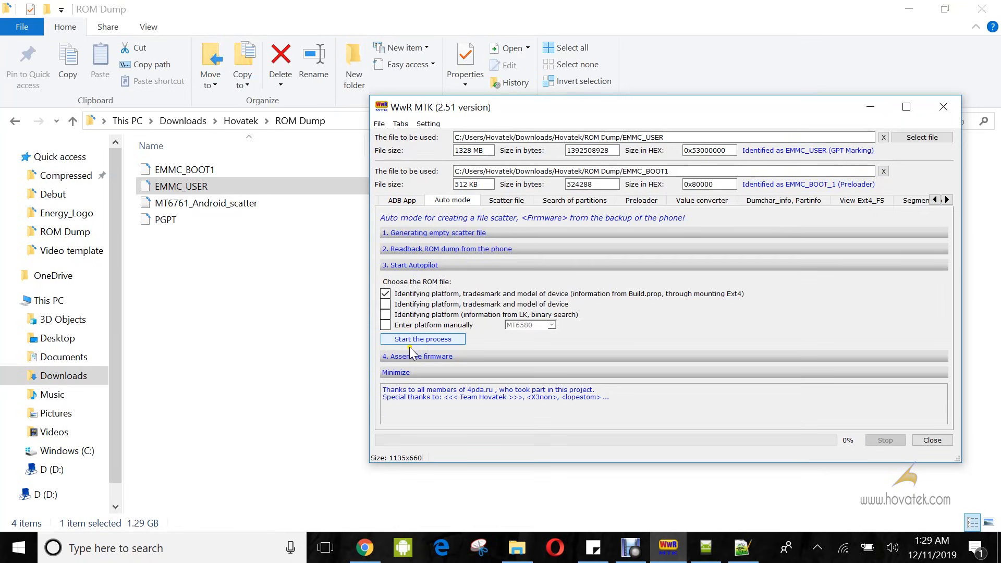
- Run the autopilot process with platform identification from LK by binary search in place of the Build.prop option
left_click(386, 315)
left_click(385, 294)
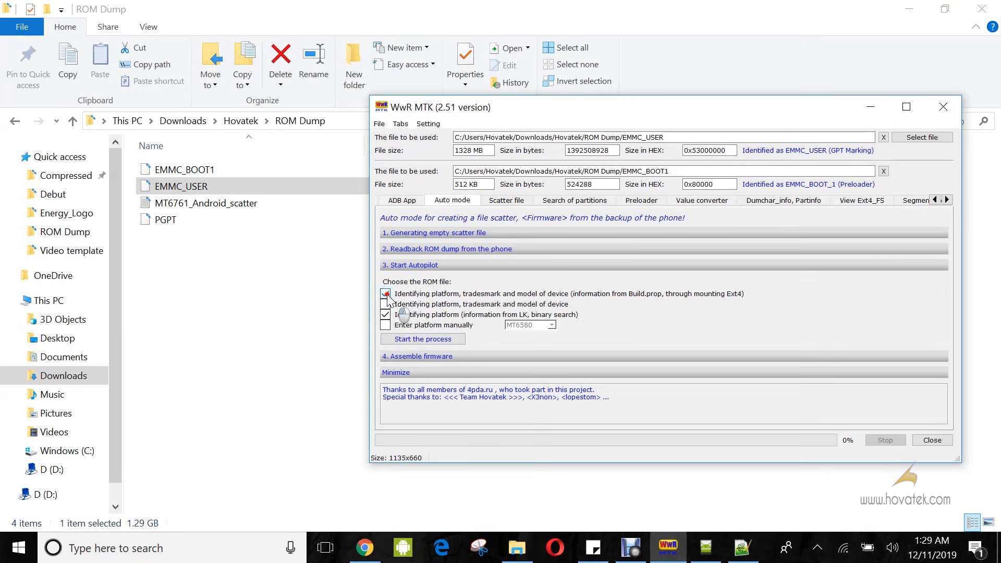
left_click(419, 339)
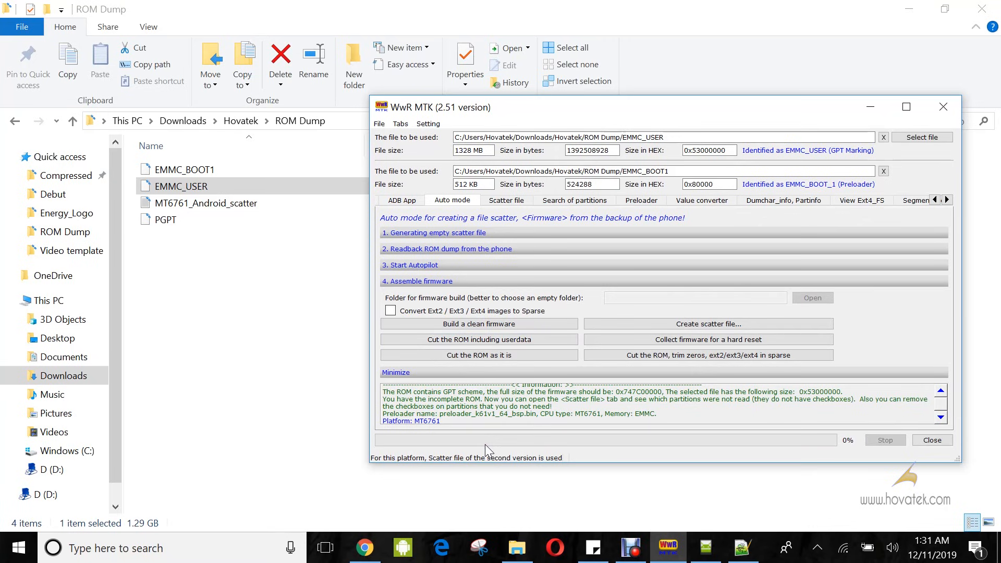
- Cut the ROM as it is into the Processed folder inside Hovatek, and look through the extracted partition files
left_click(464, 354)
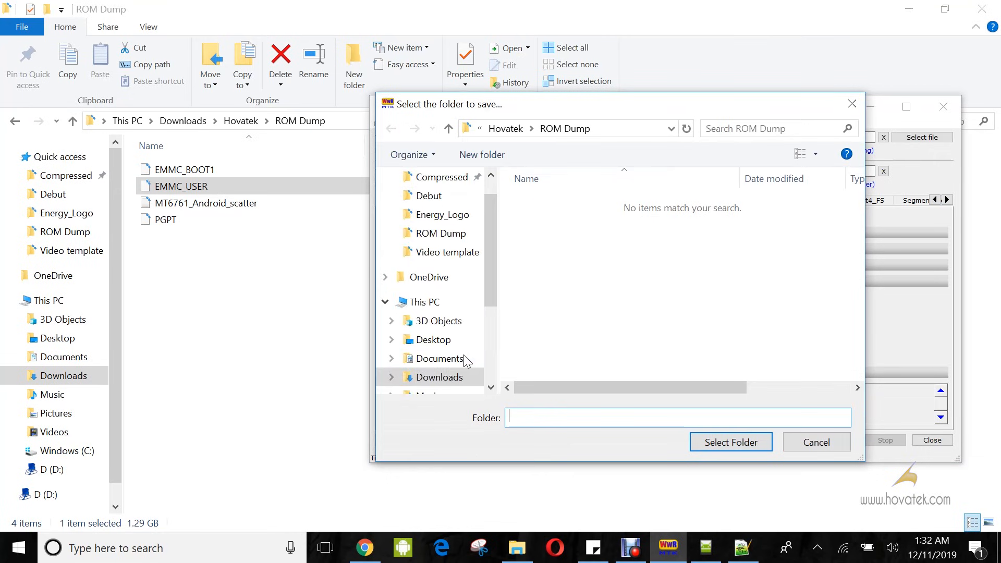
left_click(495, 127)
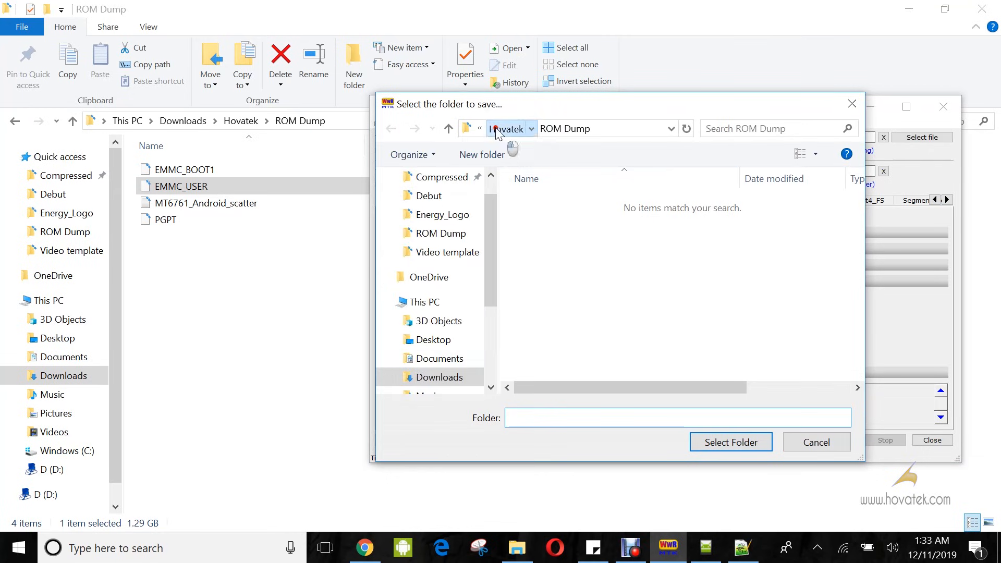
double_click(521, 204)
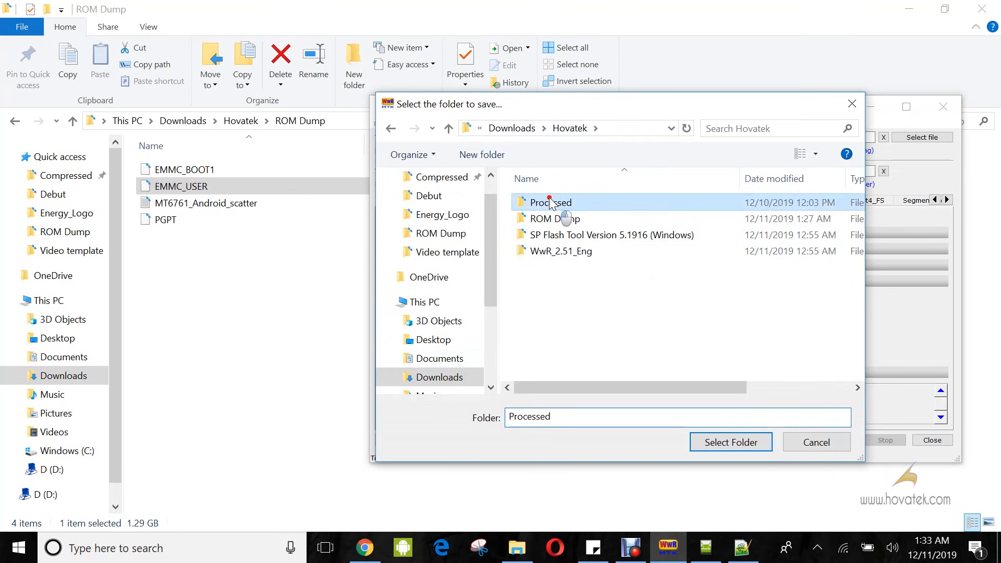
left_click(725, 443)
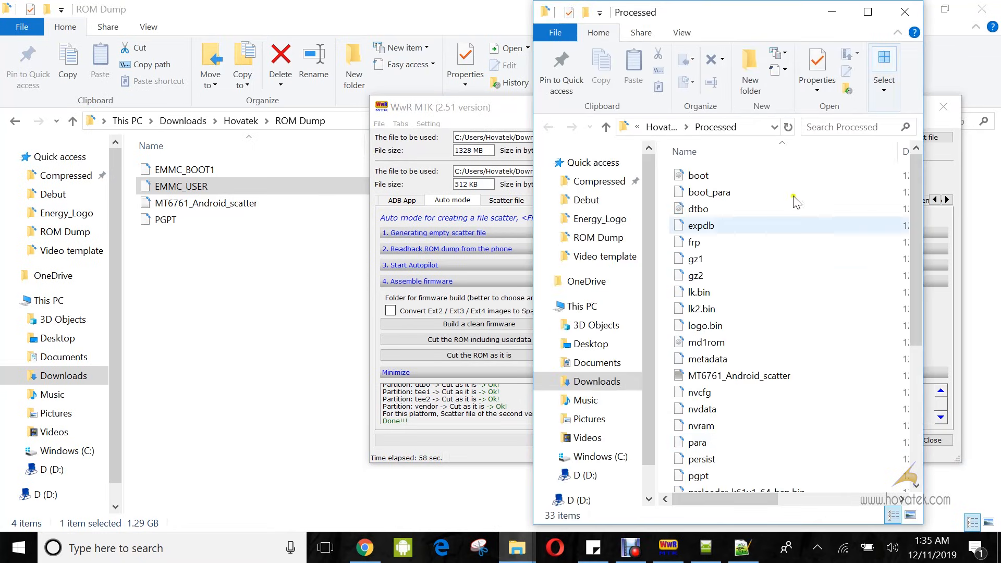
left_click(877, 18)
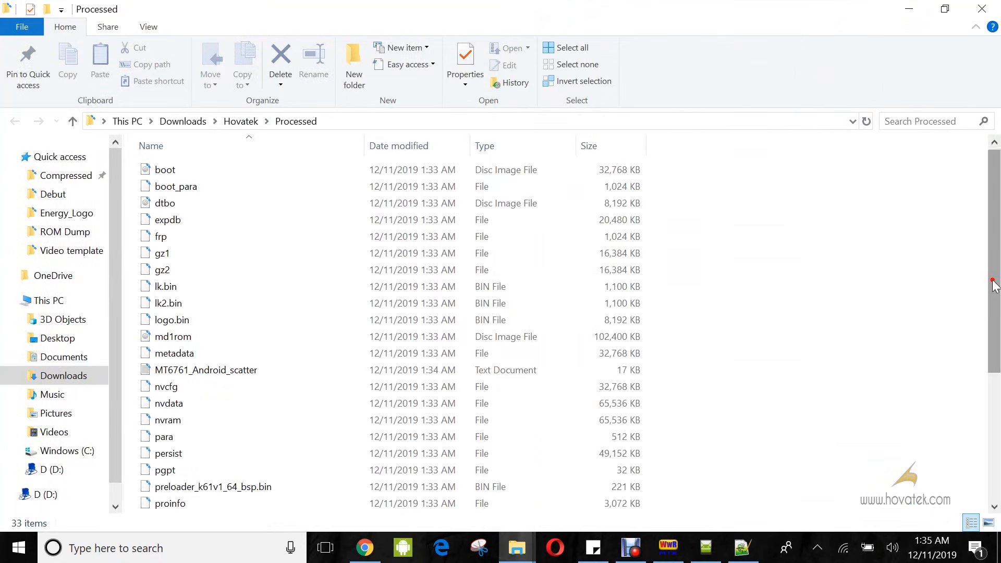
left_click_drag(994, 277, 998, 508)
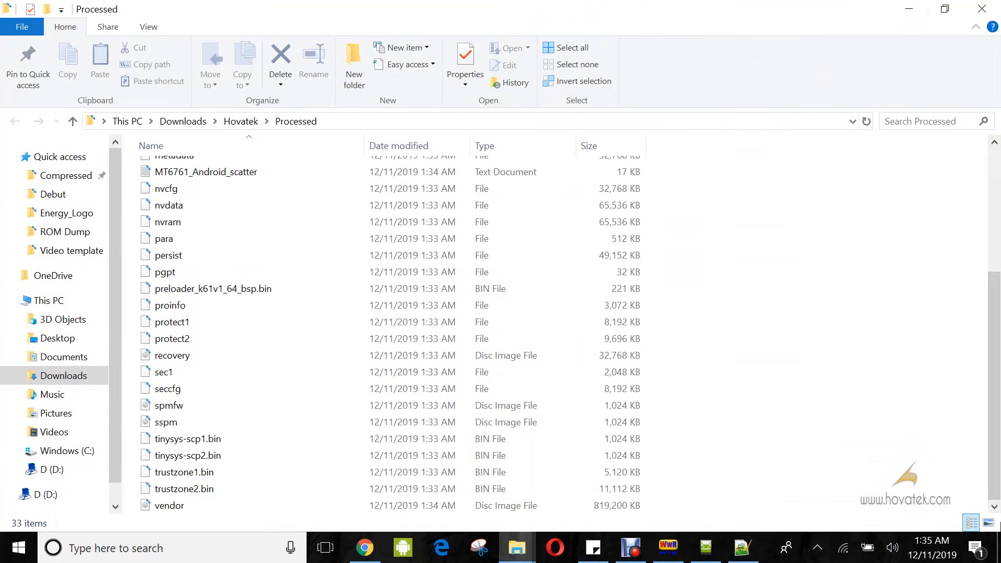